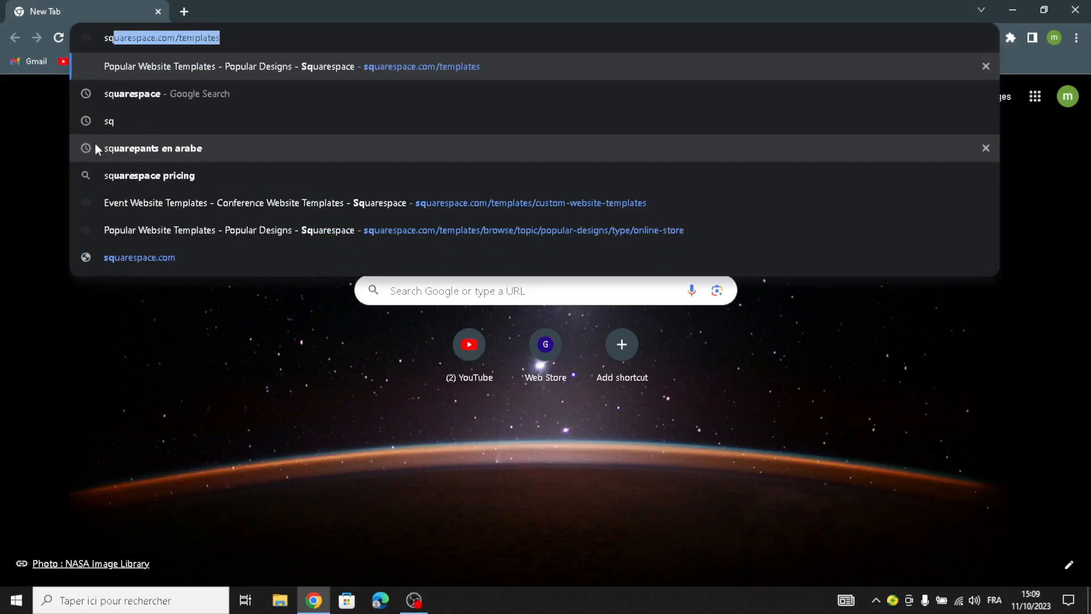
Step: Open squarespace.com/templates and filter the templates by the Art & Design topic plus the Online Store and Services types
{"action": "key", "text": "Return"}
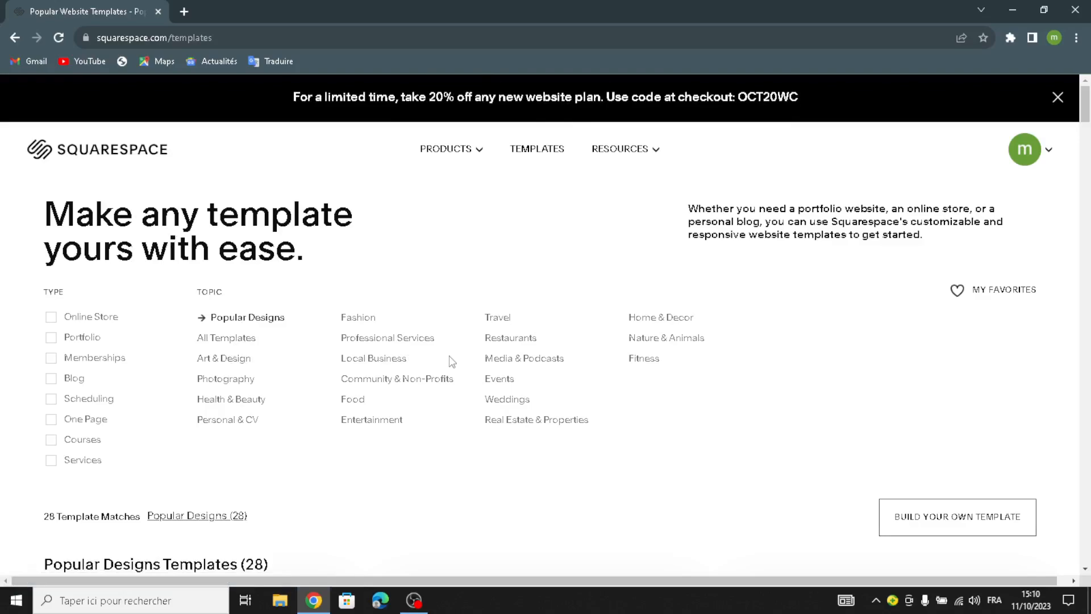
{"action": "left_click", "coordinate": [223, 362]}
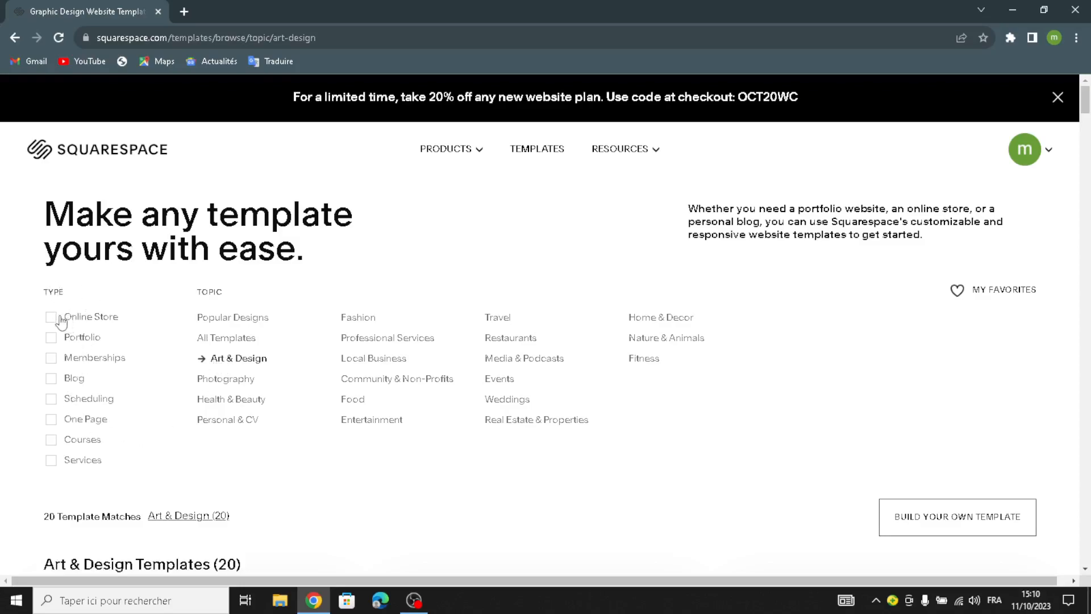
{"action": "left_click", "coordinate": [53, 320]}
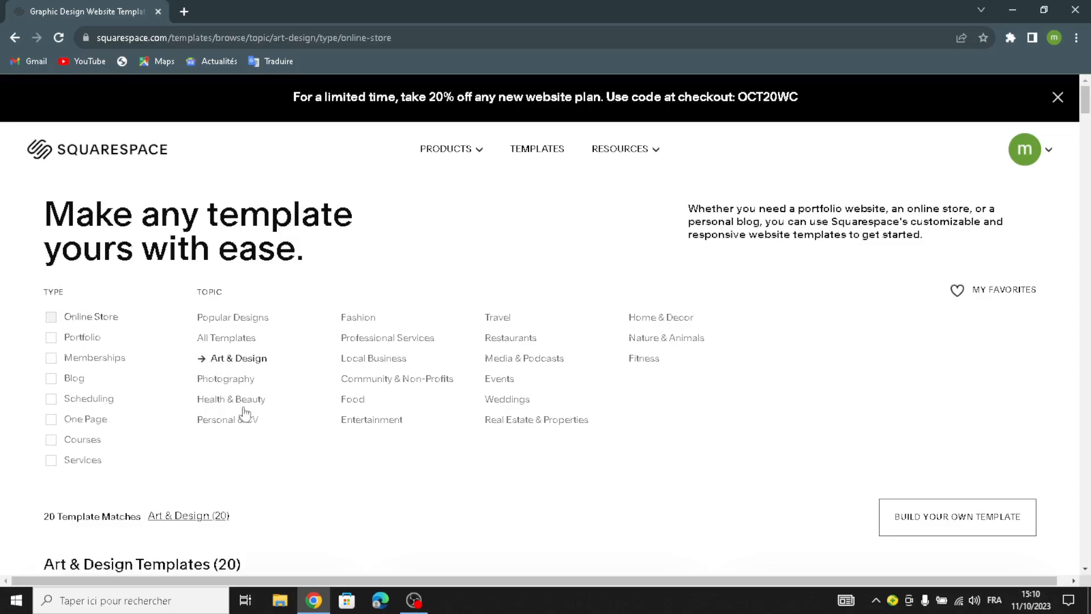
{"action": "left_click", "coordinate": [53, 463]}
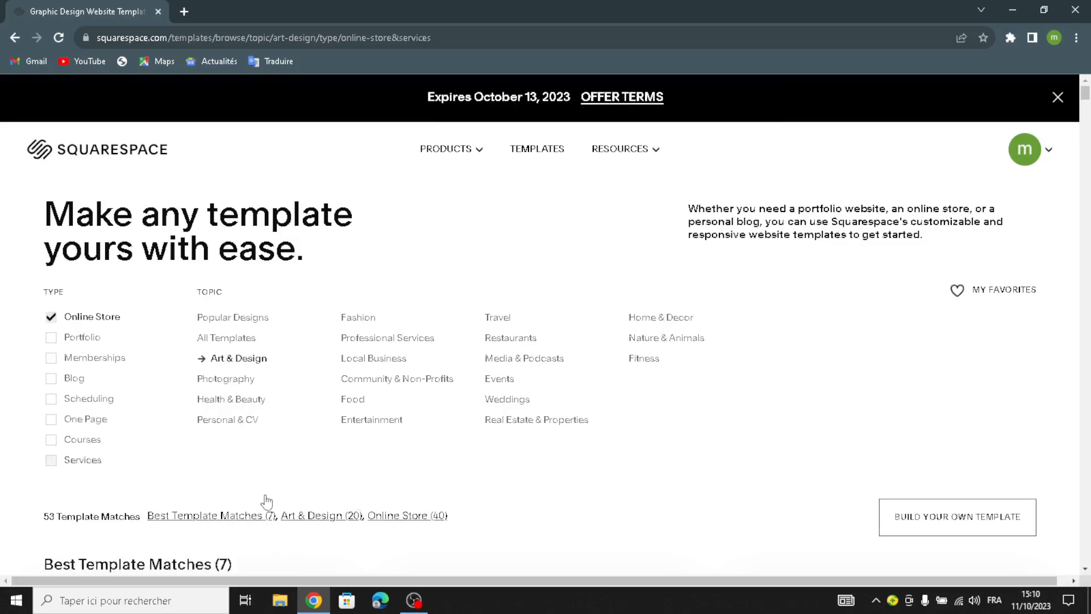
Step: Browse the matching templates and start building a custom template of your own instead
{"action": "scroll", "coordinate": [87, 445], "scroll_direction": "down", "scroll_amount": 6}
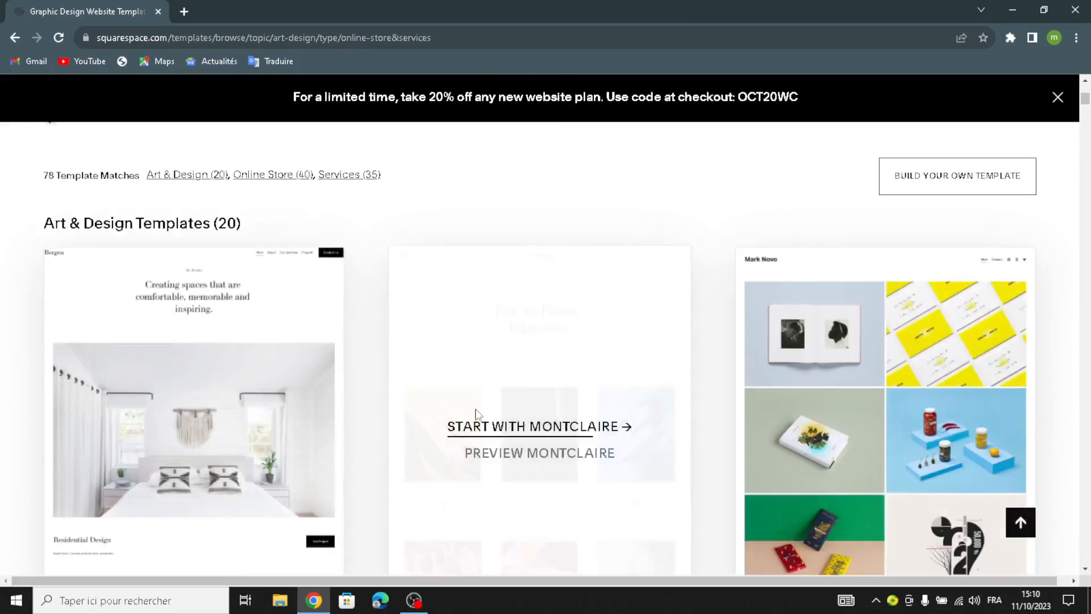
{"action": "scroll", "coordinate": [305, 519], "scroll_direction": "down", "scroll_amount": 9}
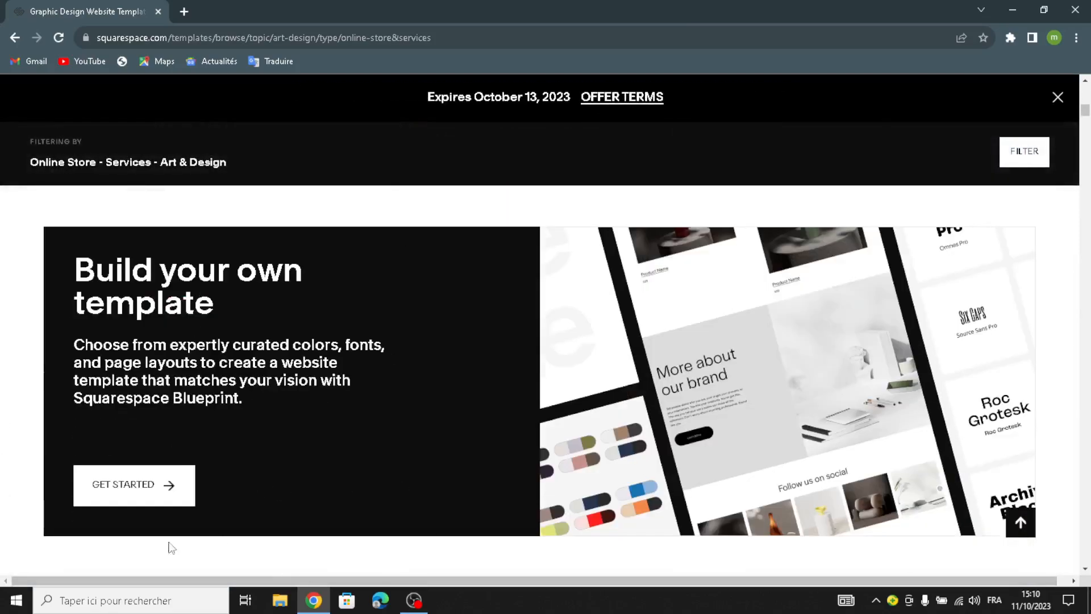
{"action": "left_click", "coordinate": [85, 480]}
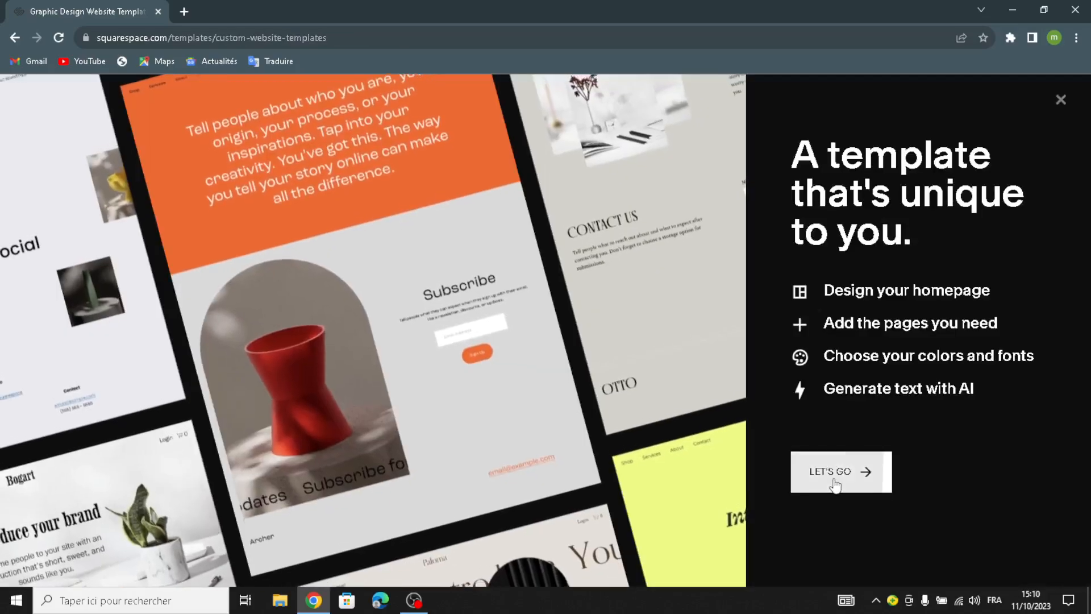
{"action": "left_click", "coordinate": [834, 483]}
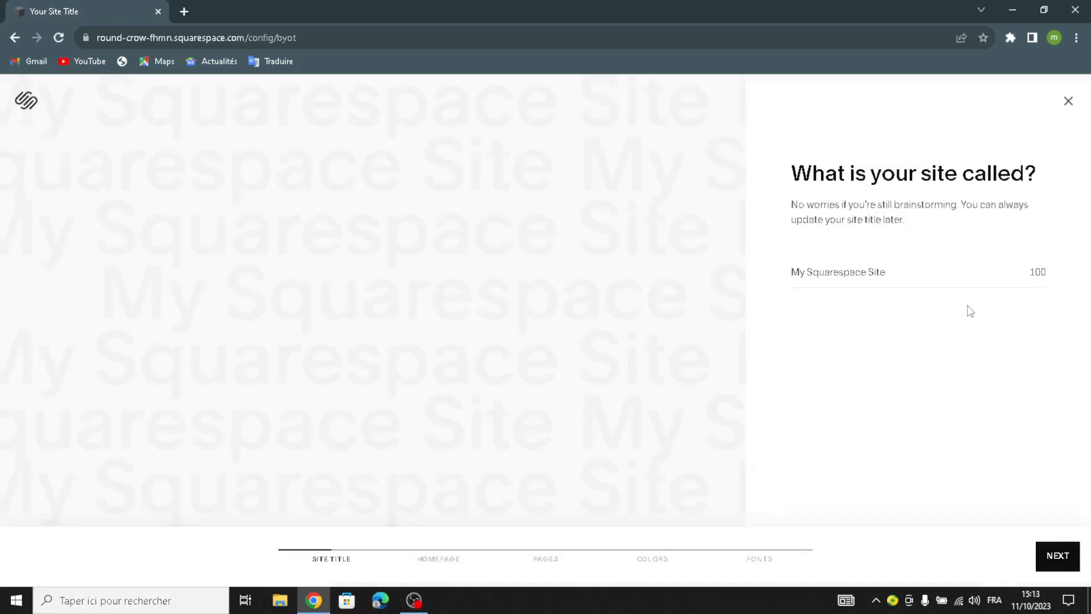
Step: Name the site PrintWonders and continue to building the homepage
{"action": "left_click", "coordinate": [920, 276]}
{"action": "type", "text": "PrintWonders"}
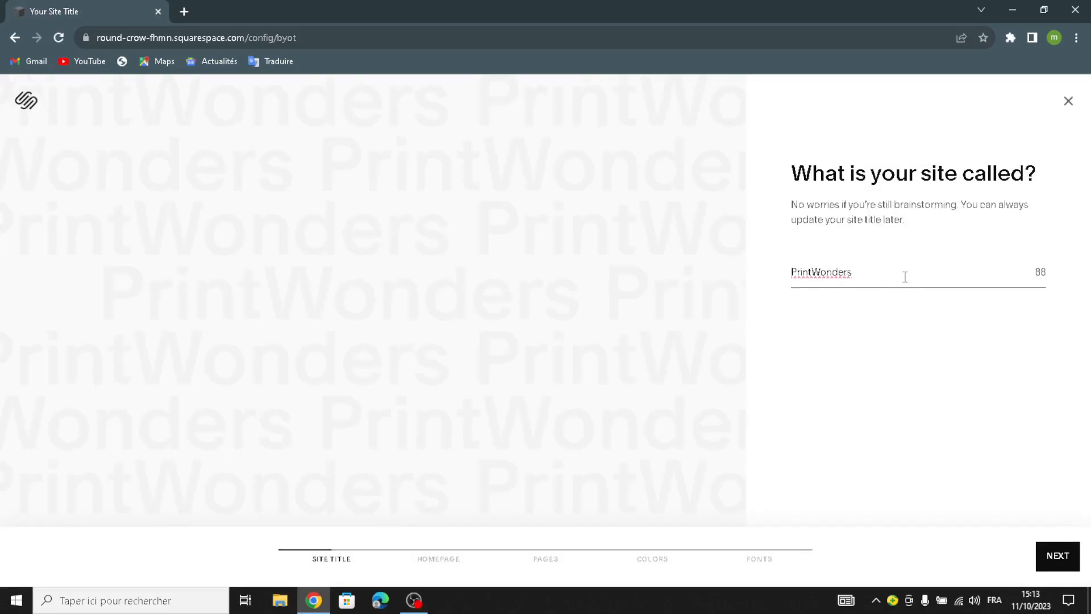
{"action": "key", "text": "Return"}
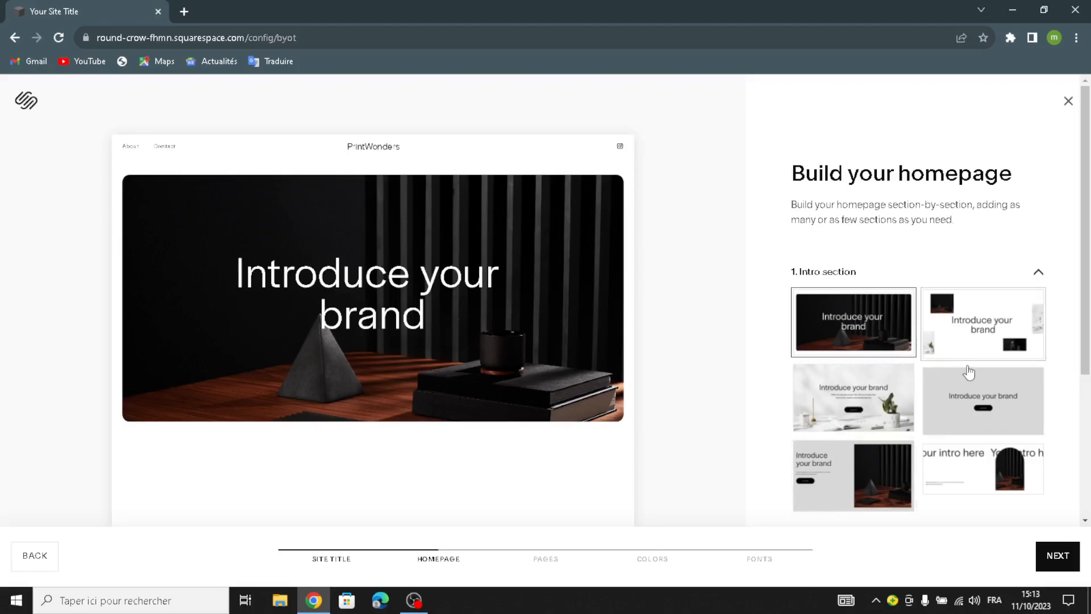
Step: Choose the plain grey intro layout with a centered button and the "Shop our product" layout with the arched image for products
{"action": "left_click", "coordinate": [944, 425]}
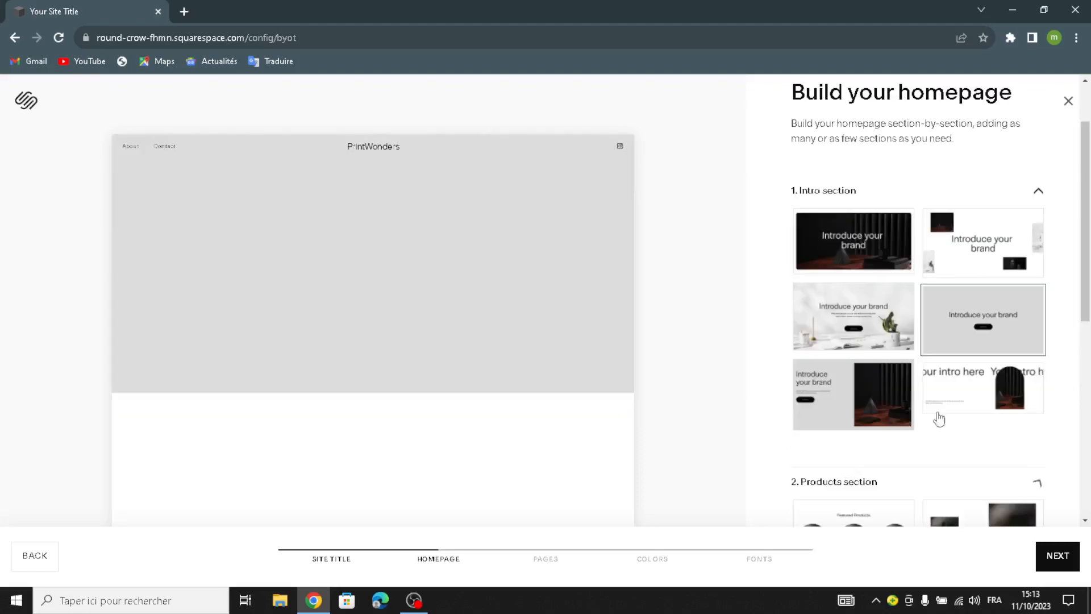
{"action": "scroll", "coordinate": [887, 427], "scroll_direction": "down", "scroll_amount": 5}
{"action": "left_click", "coordinate": [848, 430]}
{"action": "scroll", "coordinate": [850, 429], "scroll_direction": "down", "scroll_amount": 7}
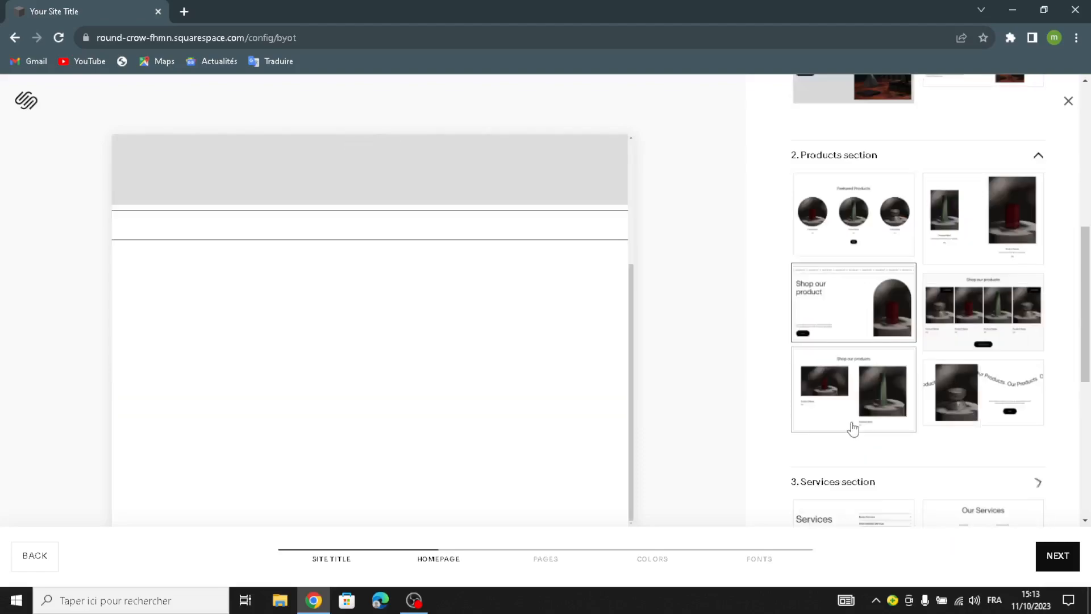
Step: Choose the "Services" list layout for the services section and the grey text-only layout for the about section
{"action": "left_click", "coordinate": [858, 268]}
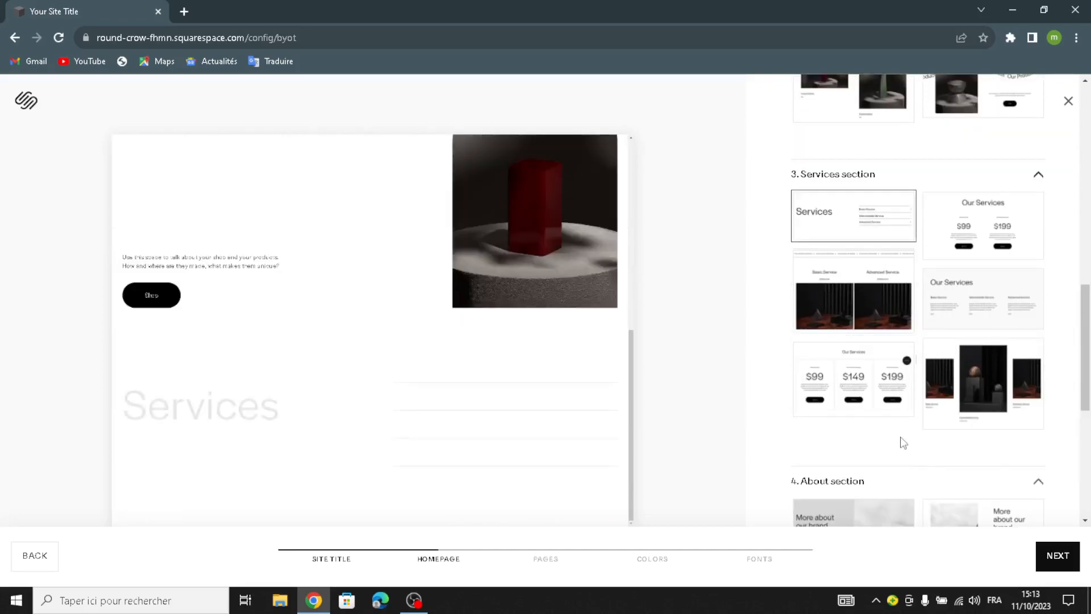
{"action": "scroll", "coordinate": [901, 441], "scroll_direction": "down", "scroll_amount": 5}
{"action": "left_click", "coordinate": [867, 415]}
{"action": "scroll", "coordinate": [860, 439], "scroll_direction": "down", "scroll_amount": 1}
{"action": "scroll", "coordinate": [860, 440], "scroll_direction": "down", "scroll_amount": 4}
Step: Choose the text-only "Follow us on social" layout and the "Contact Us" form with the green object image, and continue to the pages
{"action": "left_click", "coordinate": [853, 381]}
{"action": "scroll", "coordinate": [907, 431], "scroll_direction": "down", "scroll_amount": 5}
{"action": "left_click", "coordinate": [872, 433]}
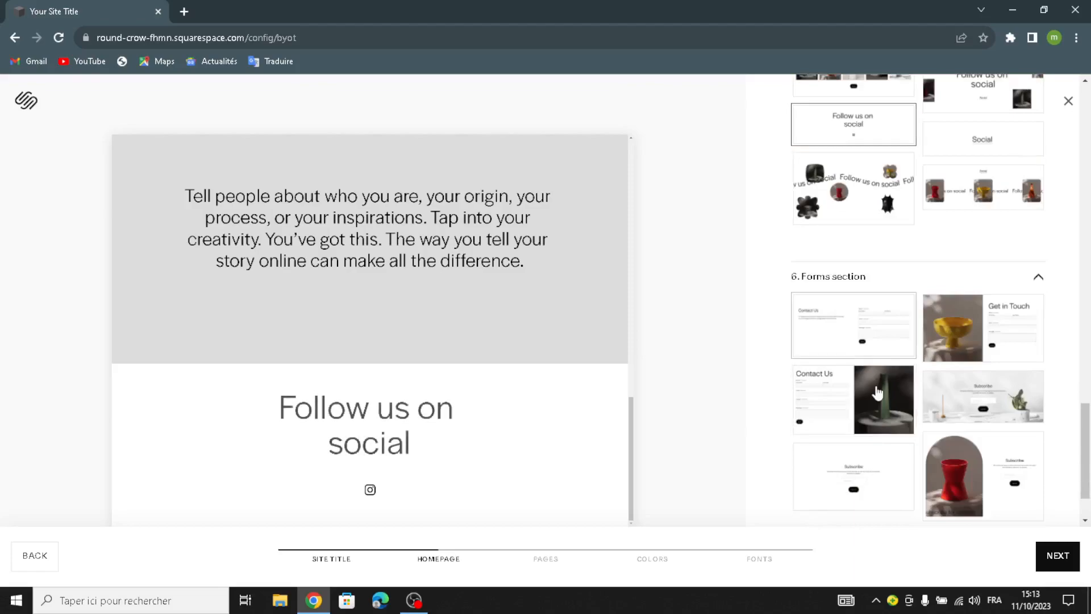
{"action": "scroll", "coordinate": [875, 417], "scroll_direction": "down", "scroll_amount": 4}
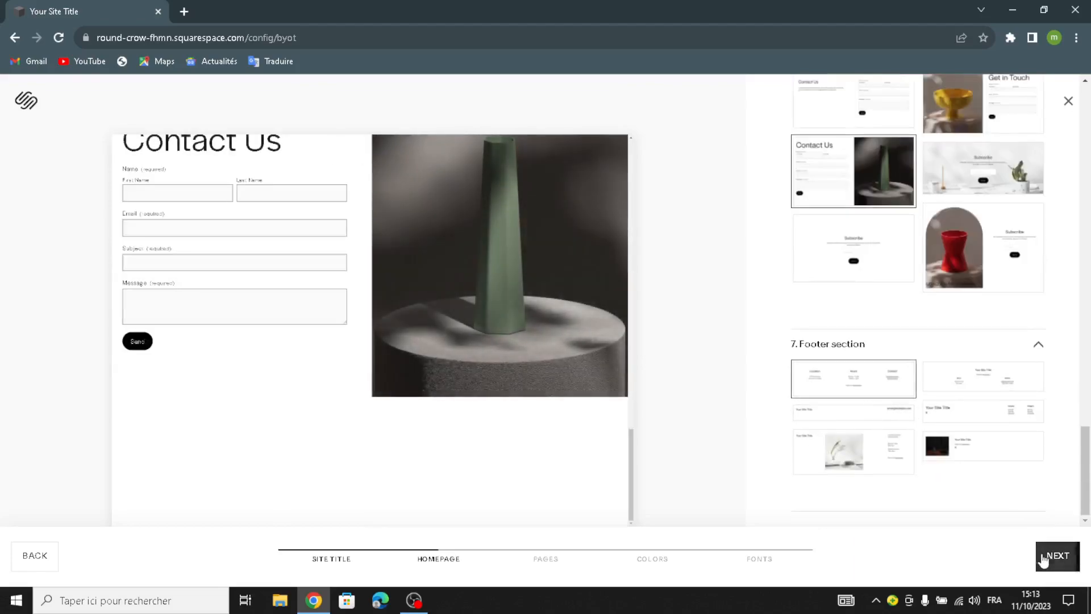
{"action": "left_click", "coordinate": [1052, 558]}
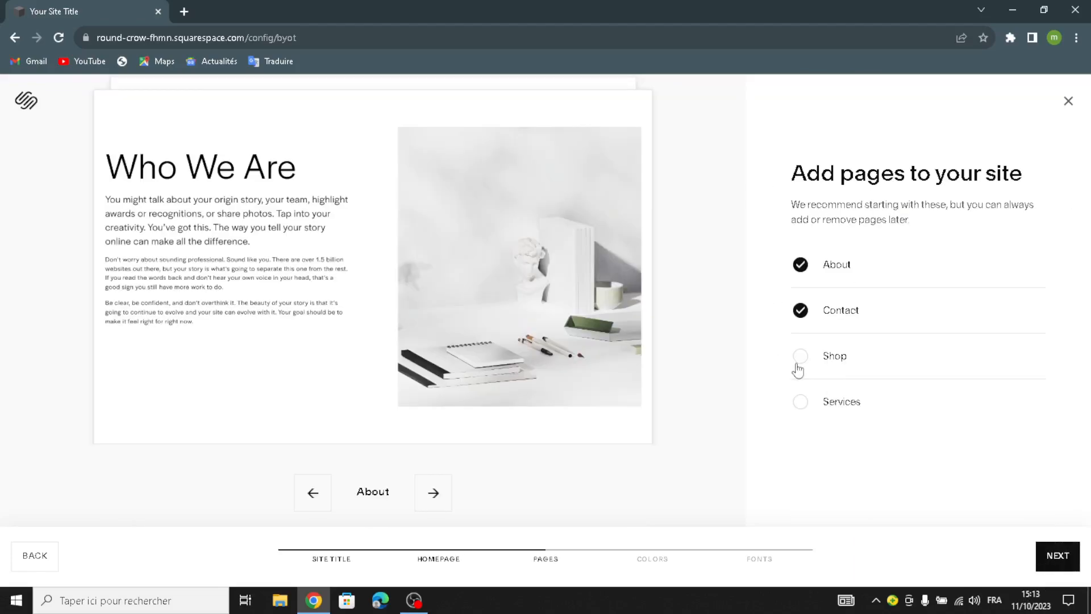
Step: Add the Shop and Services pages to the site and continue to the color palettes
{"action": "left_click", "coordinate": [811, 357]}
{"action": "left_click", "coordinate": [801, 404]}
{"action": "left_click", "coordinate": [1058, 555]}
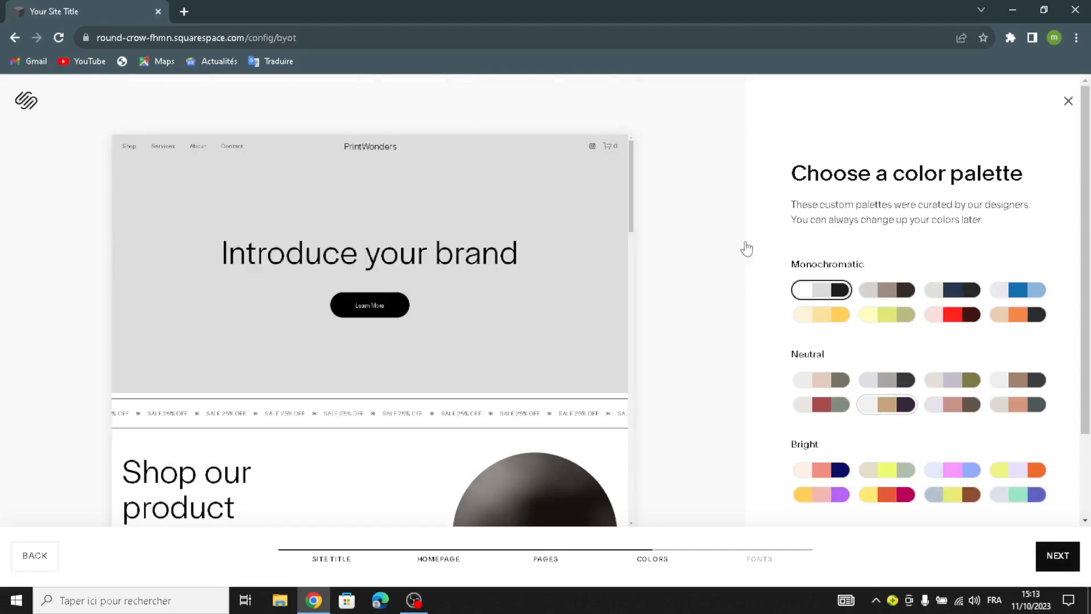
Step: Apply the Neutral palette of off-white, tan and dark purple and continue to the font pairings
{"action": "left_click", "coordinate": [887, 404]}
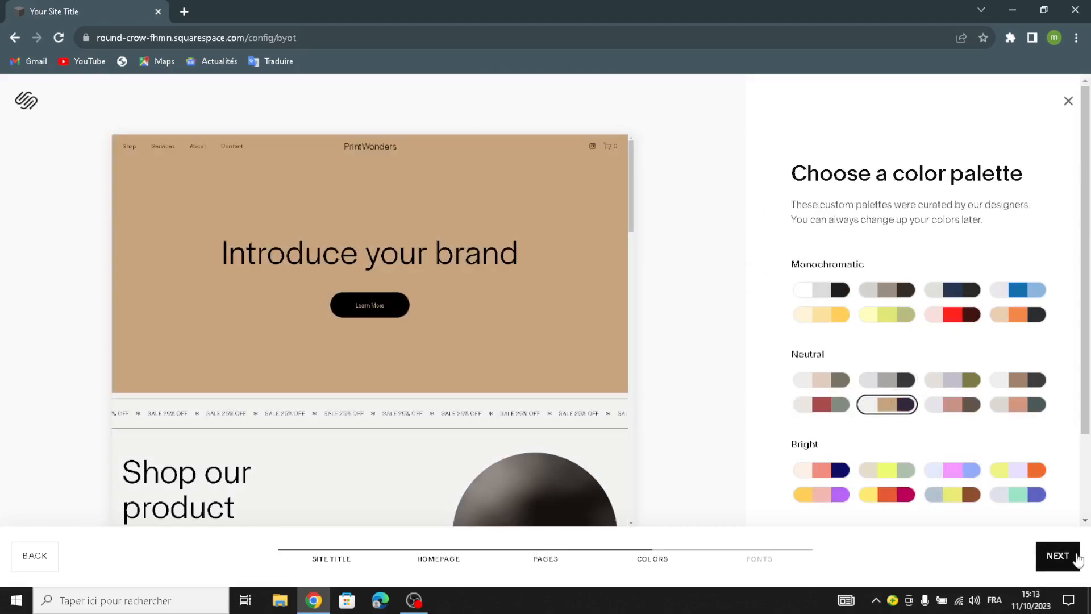
{"action": "left_click", "coordinate": [1058, 554]}
{"action": "left_click", "coordinate": [1058, 556]}
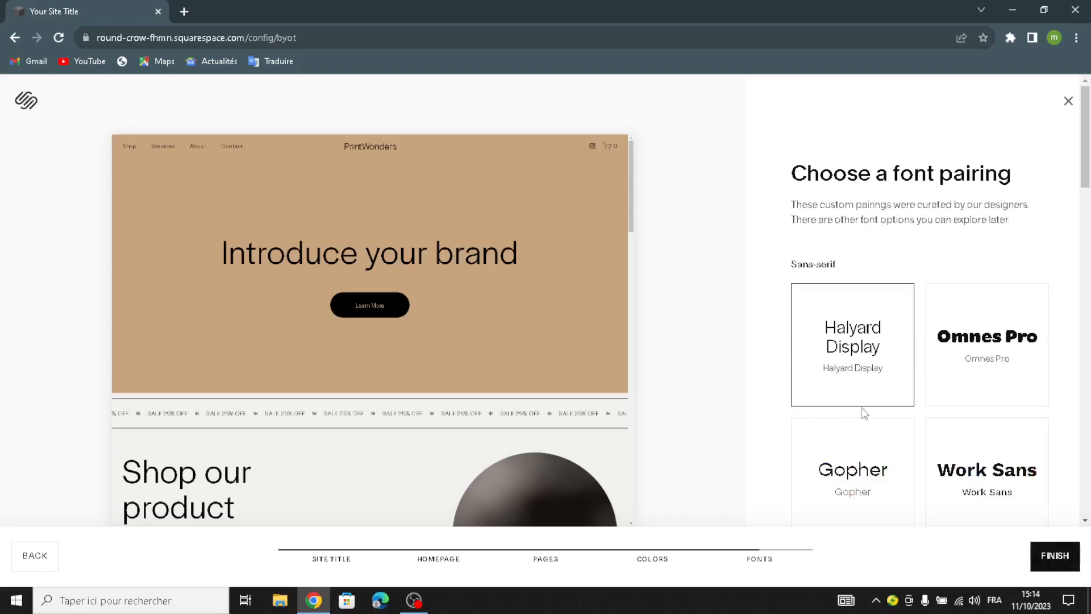
Step: Choose the Omnes Pro font pairing, finish the template, and skip the AI text generation
{"action": "left_click", "coordinate": [975, 385]}
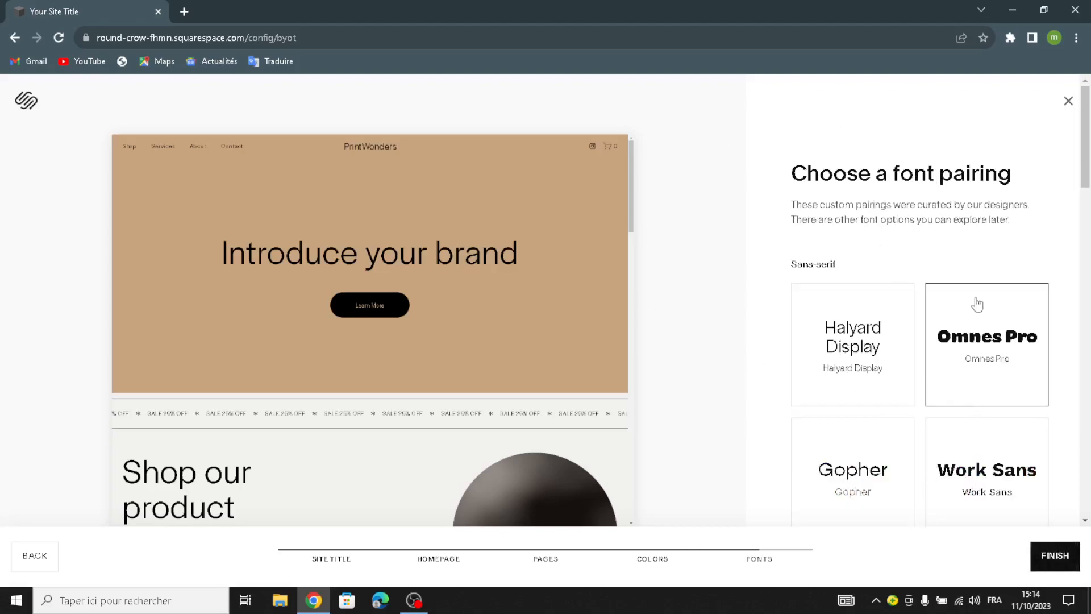
{"action": "left_click", "coordinate": [1055, 557]}
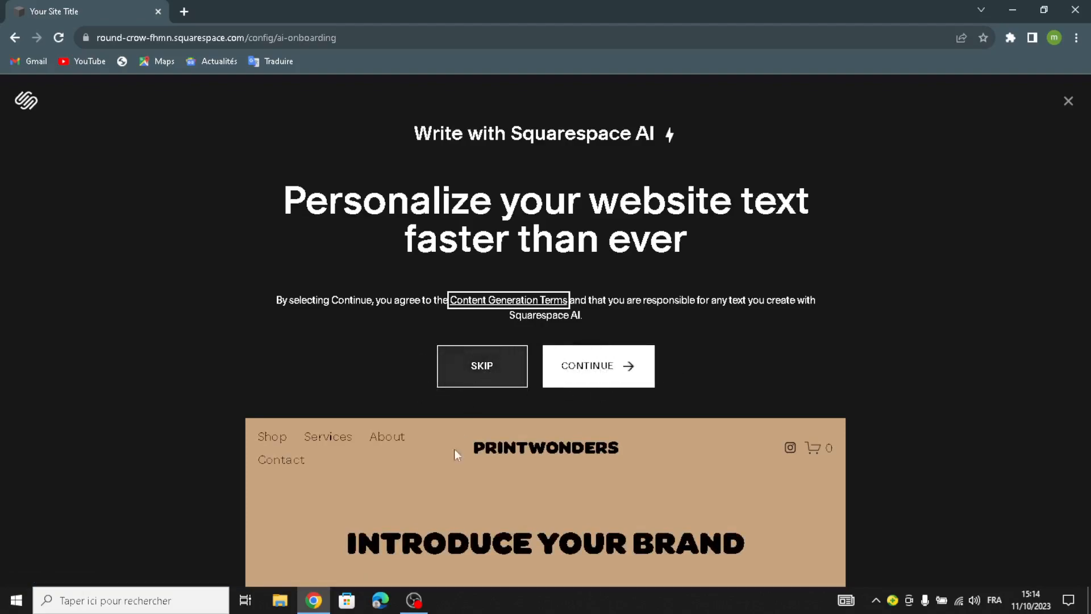
{"action": "left_click", "coordinate": [480, 367]}
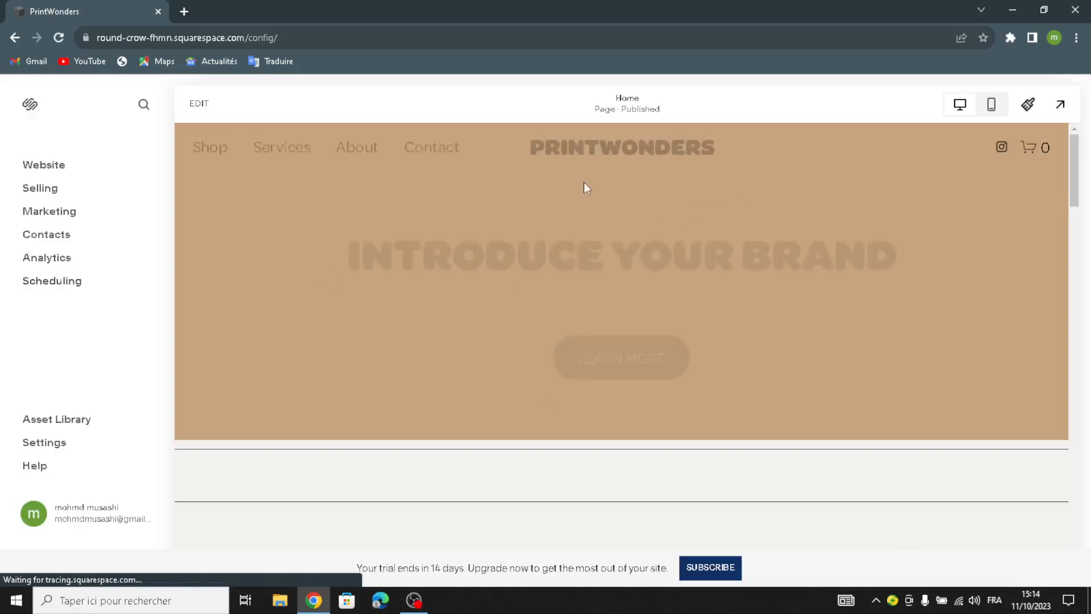
Step: Edit the homepage and replace the intro heading with "WELCOME TO OUR SITE FOR PRINTABLE ART AND POSTERS"
{"action": "left_click", "coordinate": [205, 117]}
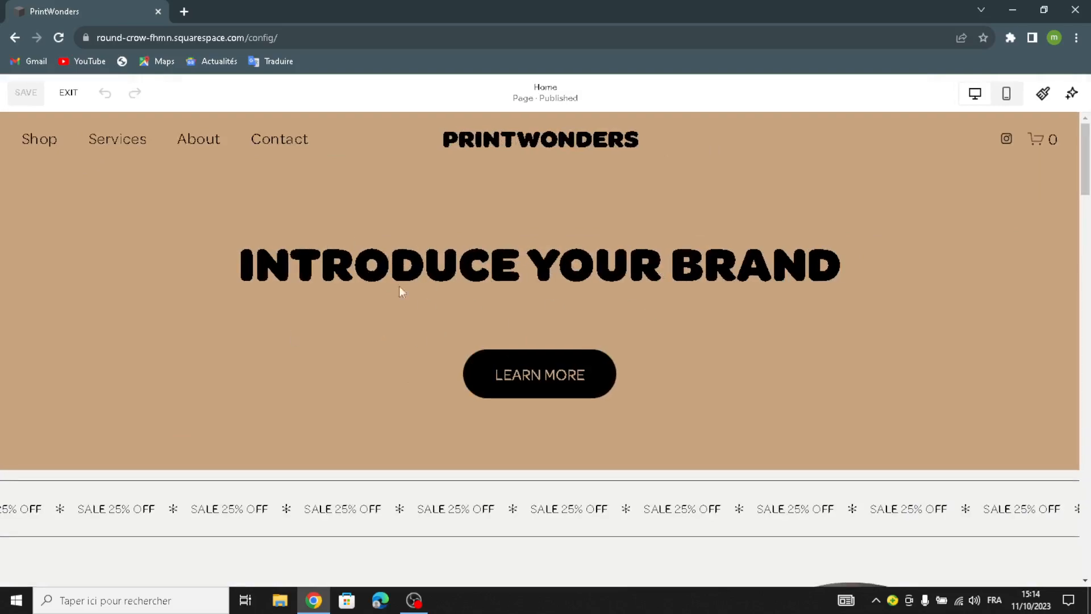
{"action": "mouse_move", "coordinate": [762, 290]}
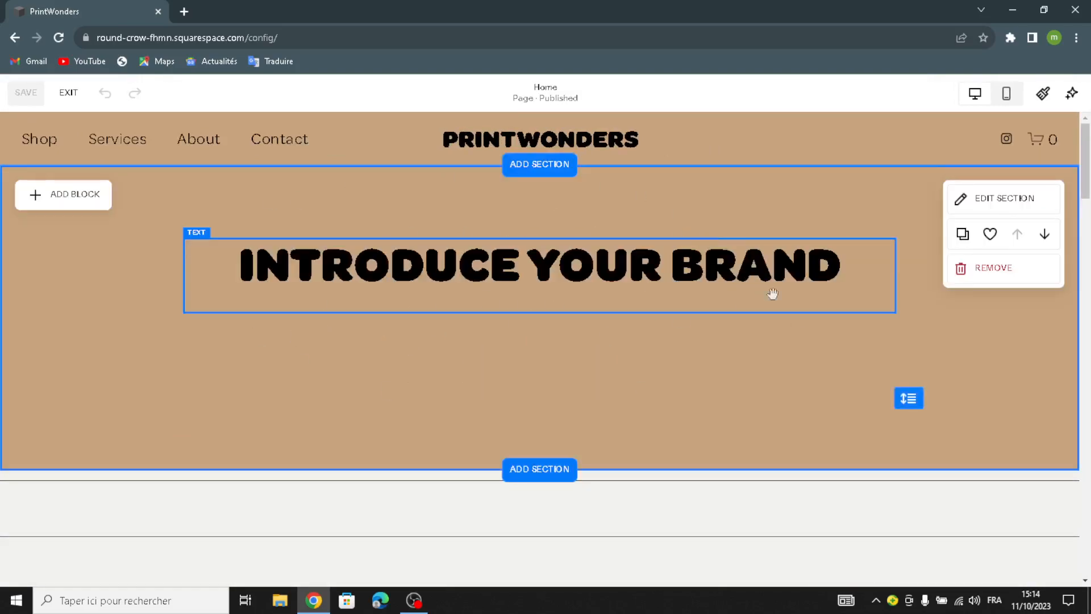
{"action": "left_click", "coordinate": [856, 266]}
{"action": "left_click_drag", "start_coordinate": [856, 267], "coordinate": [187, 240]}
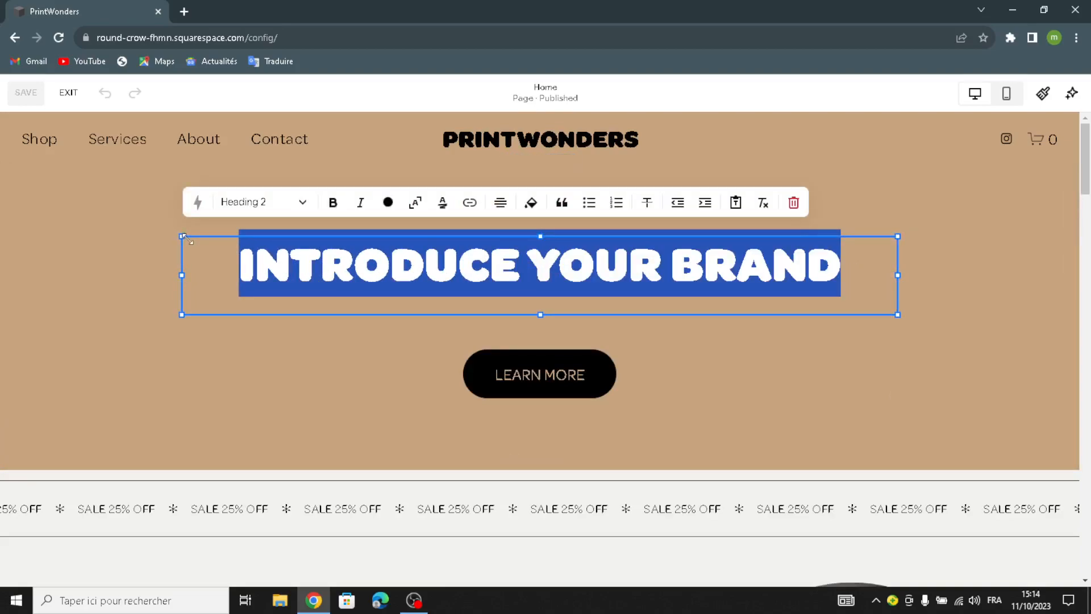
{"action": "type", "text": "WELCOME"}
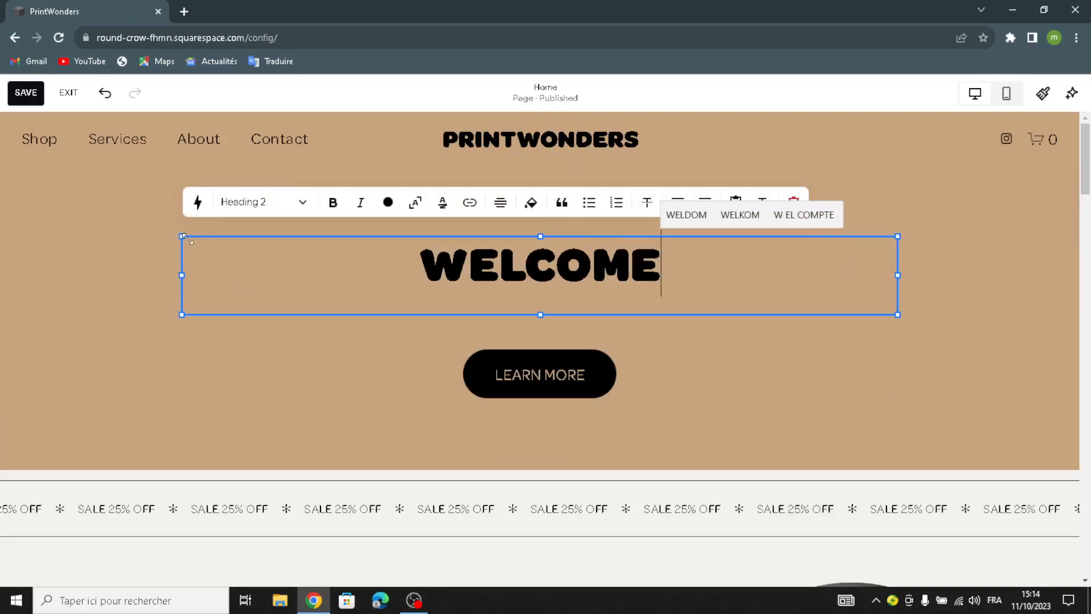
{"action": "type", "text": " TO OUR "}
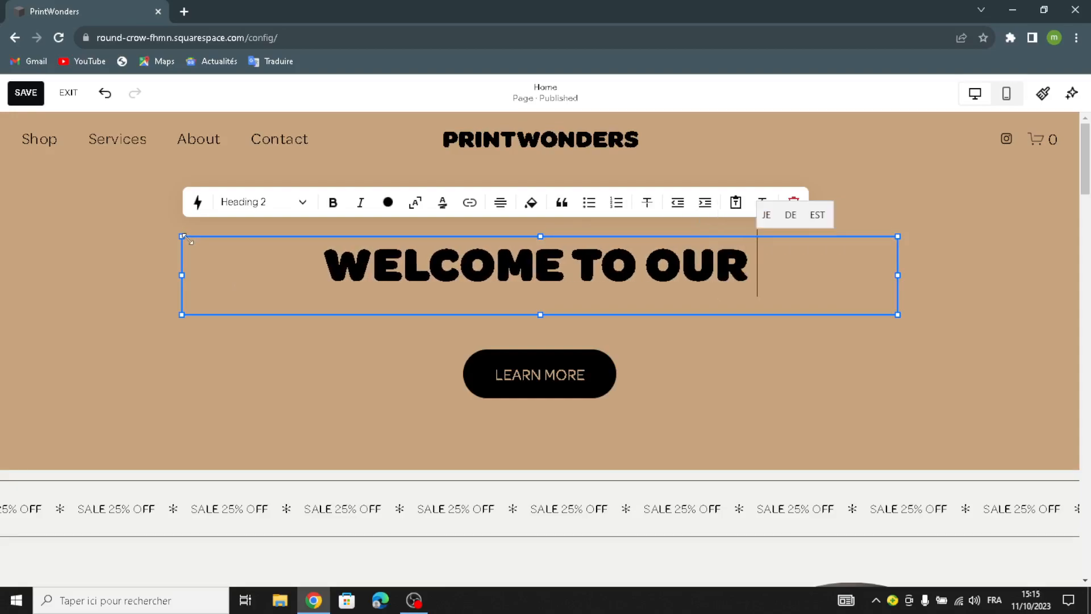
{"action": "type", "text": "SITE FOR"}
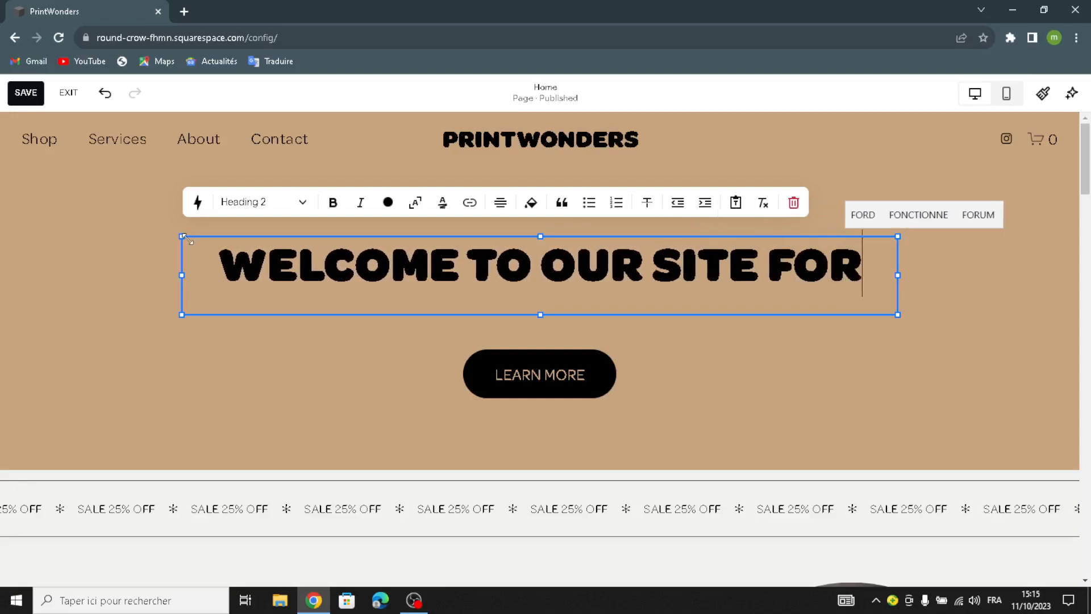
{"action": "type", "text": " PRI"}
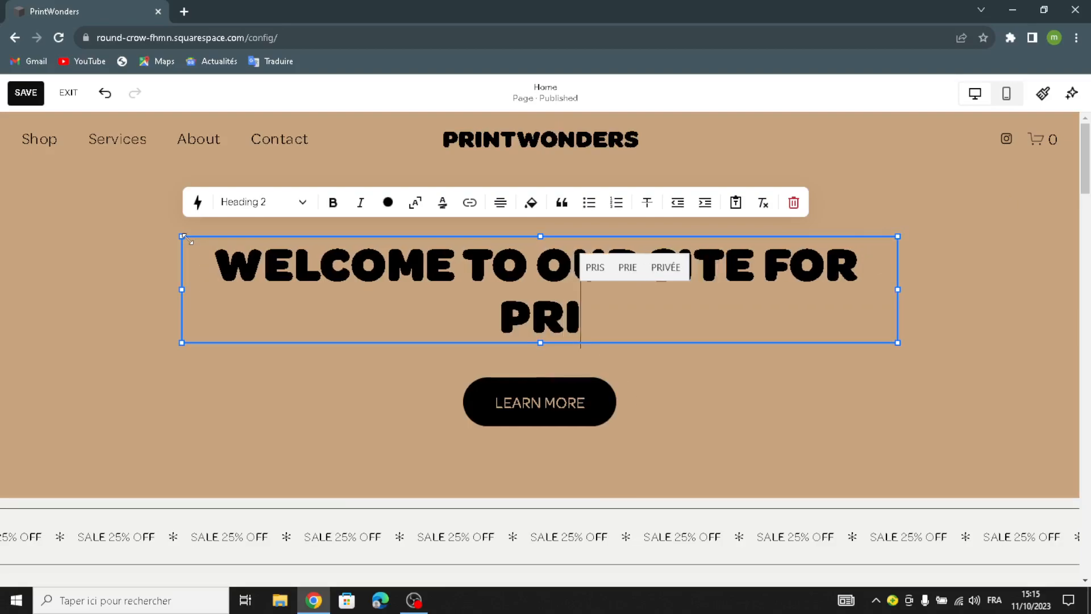
{"action": "type", "text": "NTABLE "}
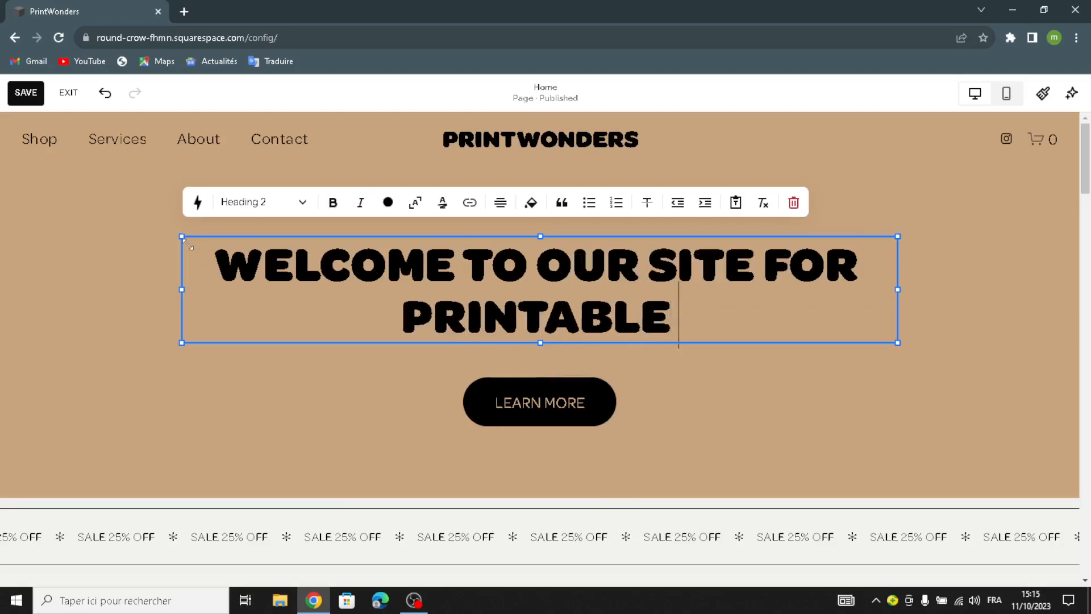
{"action": "type", "text": "ART AND "}
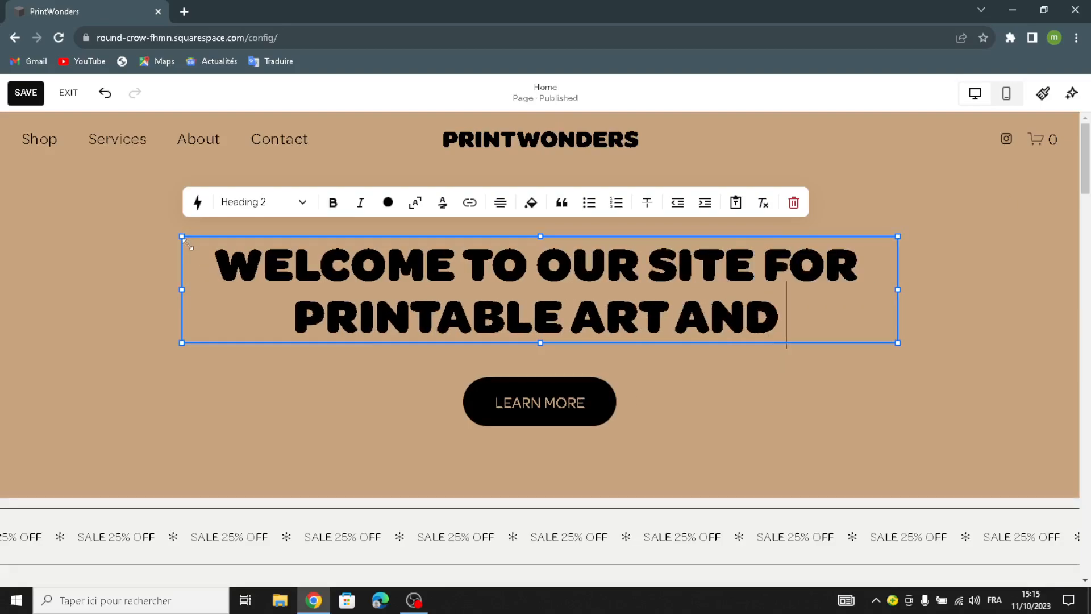
{"action": "type", "text": "POSTERS"}
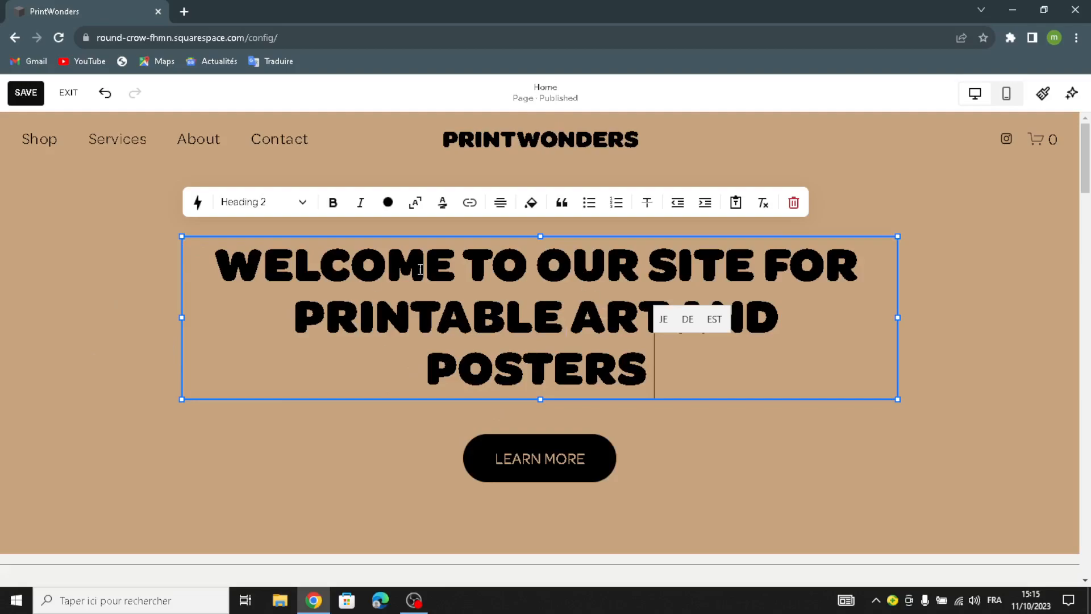
{"action": "left_click", "coordinate": [677, 455]}
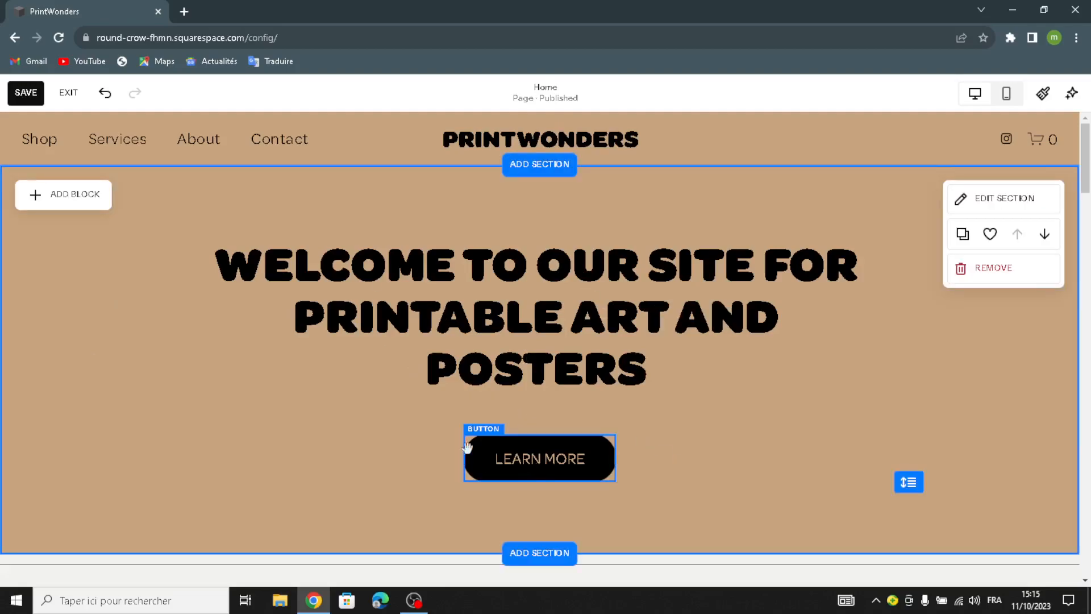
Step: Change the label of the intro section's Learn More button to "shop now"
{"action": "left_click", "coordinate": [576, 458]}
{"action": "left_click", "coordinate": [478, 405]}
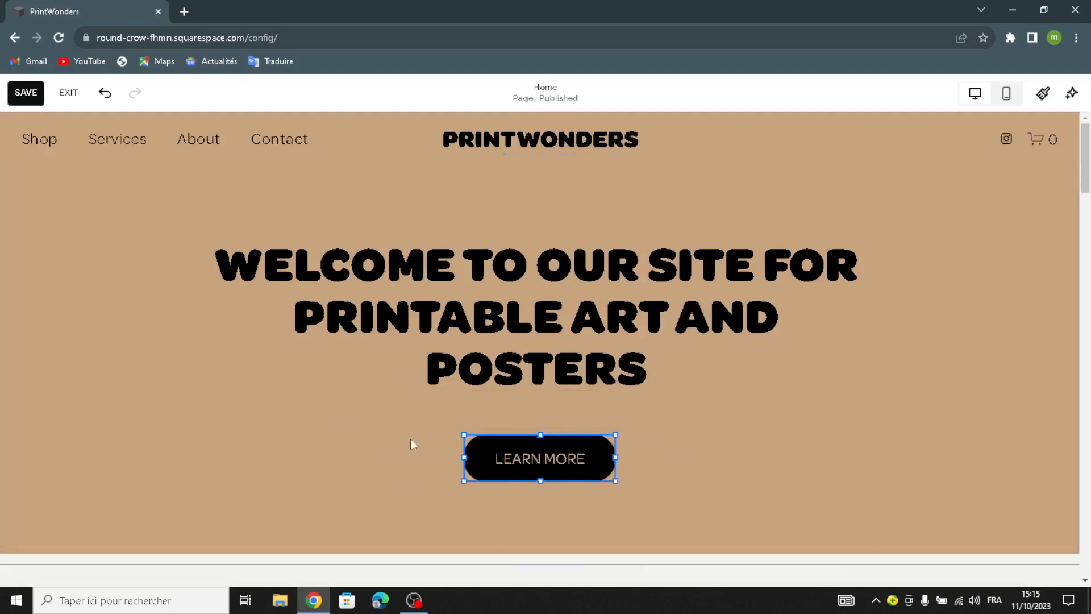
{"action": "left_click_drag", "start_coordinate": [707, 335], "coordinate": [650, 336]}
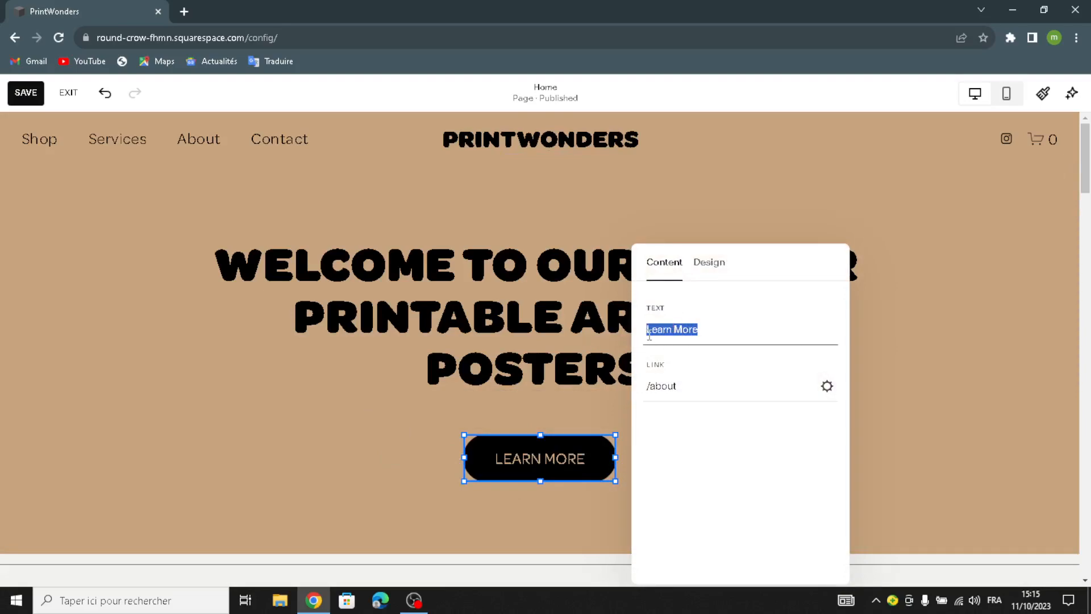
{"action": "type", "text": "shop now"}
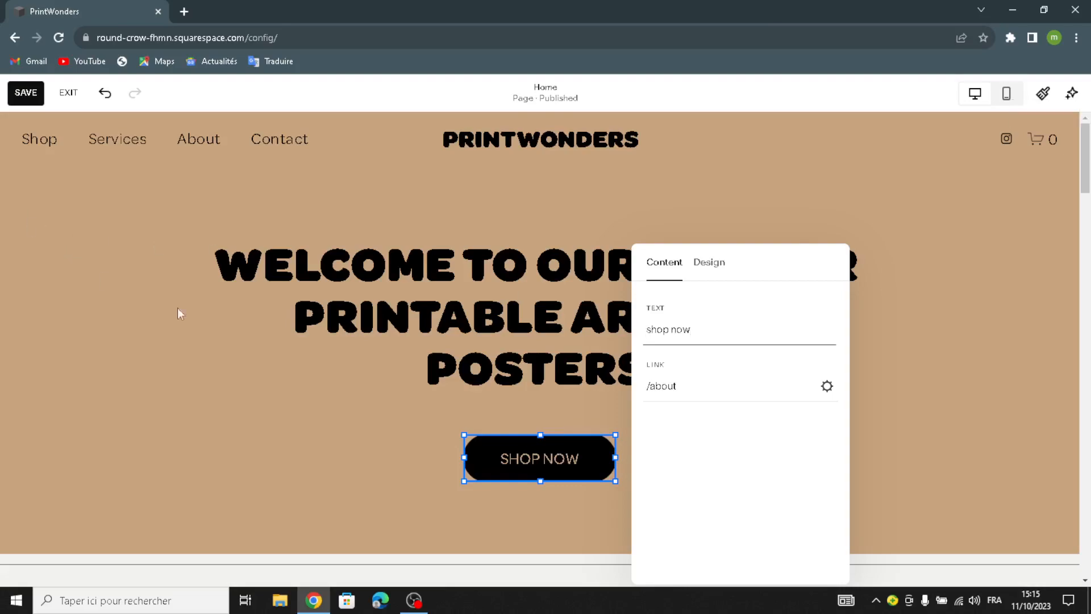
{"action": "left_click", "coordinate": [105, 278]}
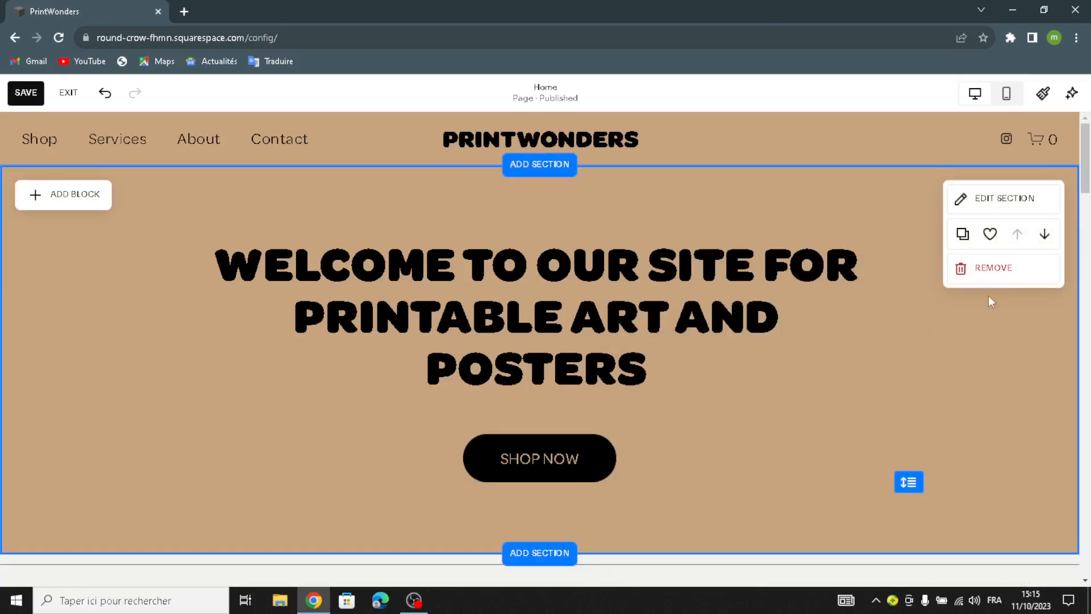
Step: Switch the intro section's background to an image and delete the default mountain landscape picture
{"action": "left_click", "coordinate": [1010, 198]}
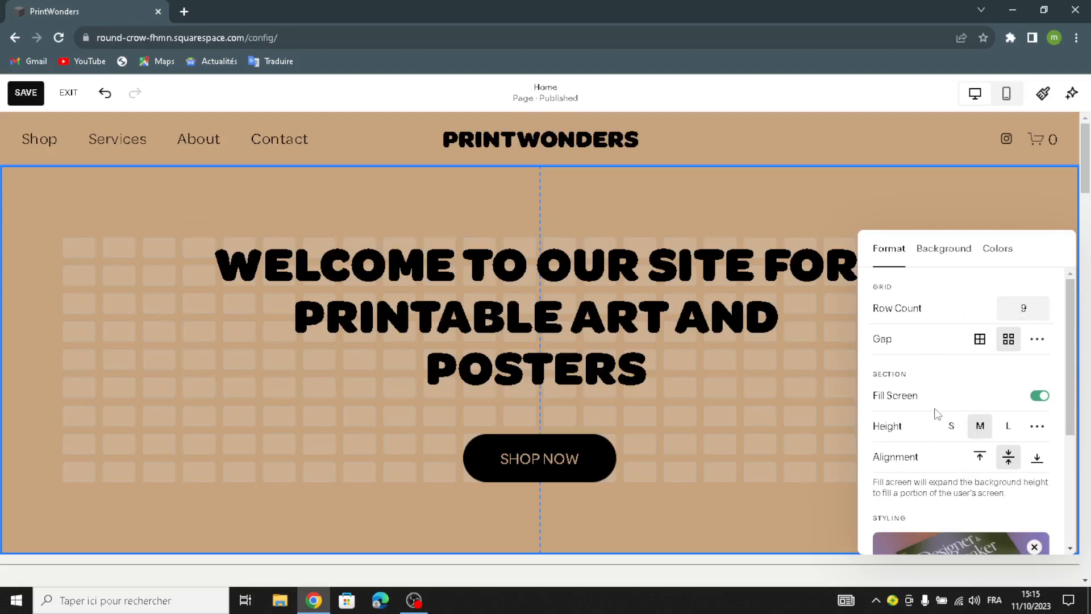
{"action": "left_click", "coordinate": [960, 254]}
{"action": "scroll", "coordinate": [997, 451], "scroll_direction": "down", "scroll_amount": 3}
{"action": "scroll", "coordinate": [966, 392], "scroll_direction": "up", "scroll_amount": 3}
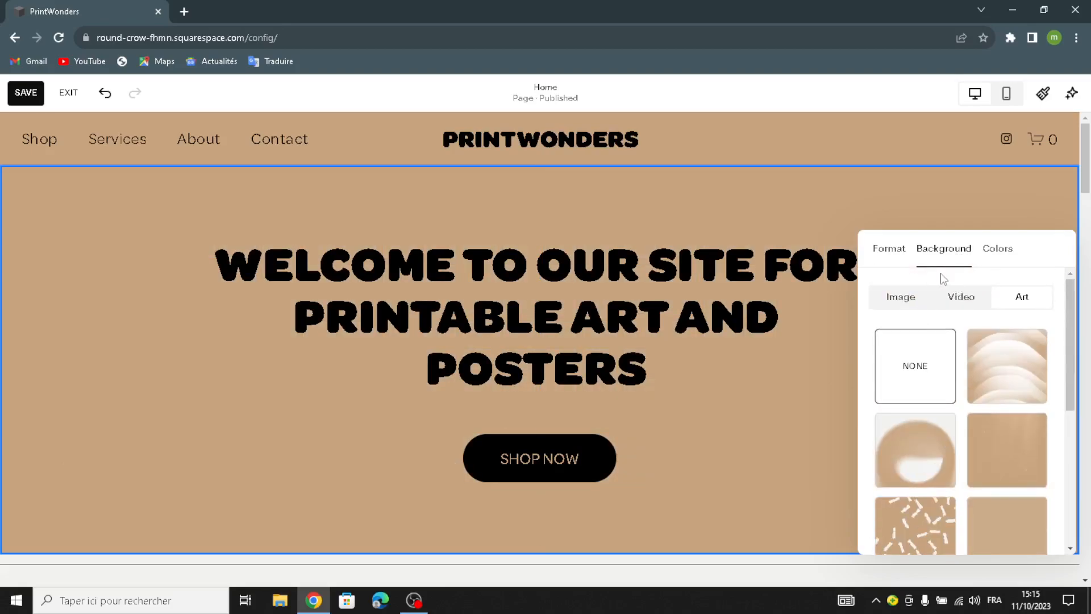
{"action": "left_click", "coordinate": [911, 306]}
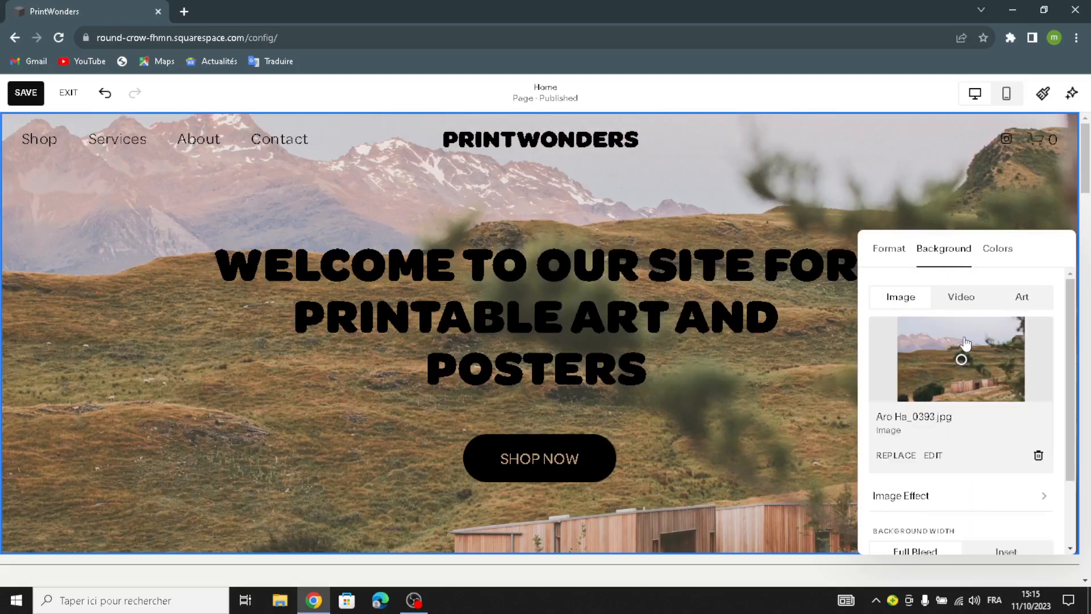
{"action": "left_click", "coordinate": [1038, 455]}
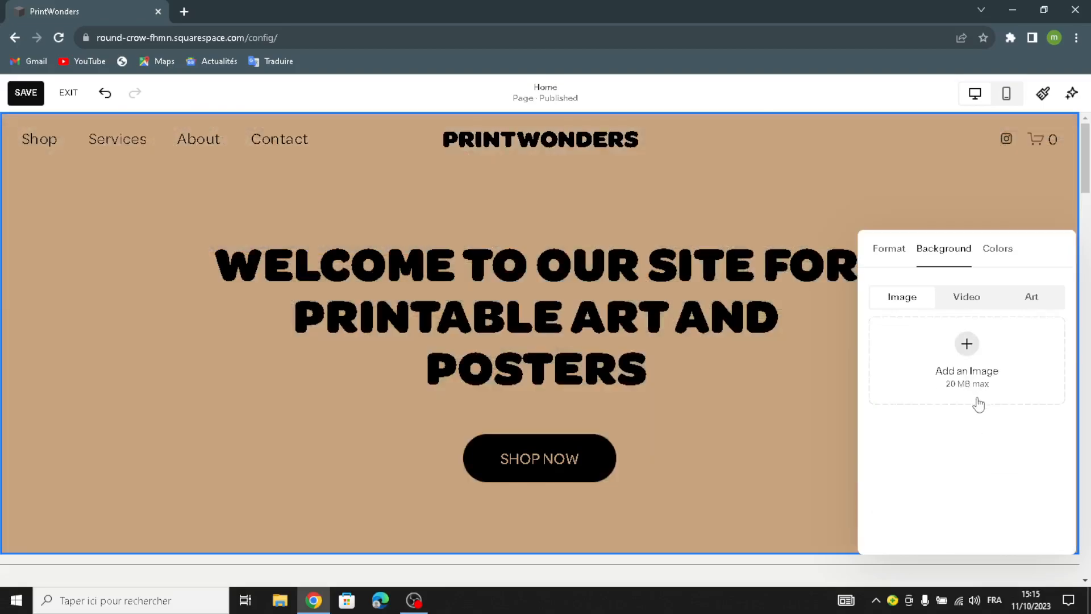
Step: Search the free stock images for "printable art and posters" to fill the intro section's background
{"action": "left_click", "coordinate": [966, 345]}
{"action": "left_click", "coordinate": [937, 423]}
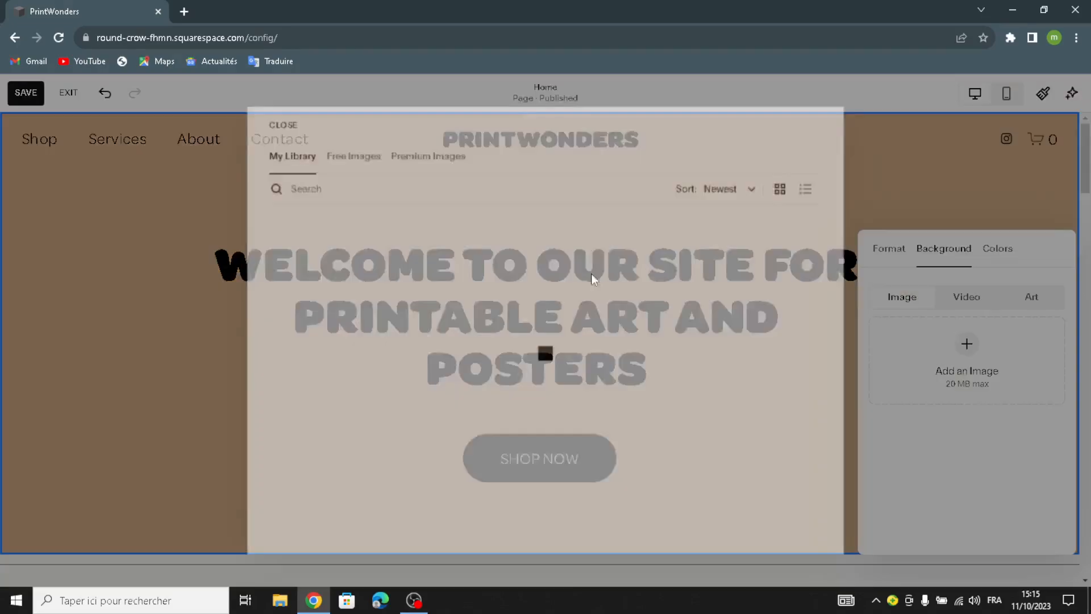
{"action": "left_click", "coordinate": [344, 161]}
{"action": "left_click", "coordinate": [354, 184]}
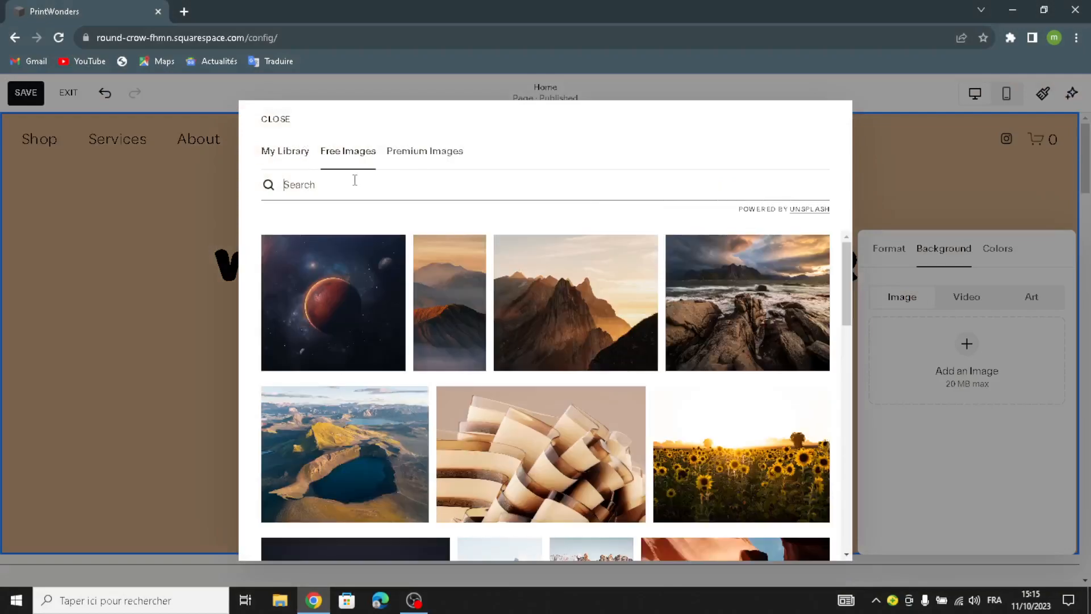
{"action": "type", "text": "pri"}
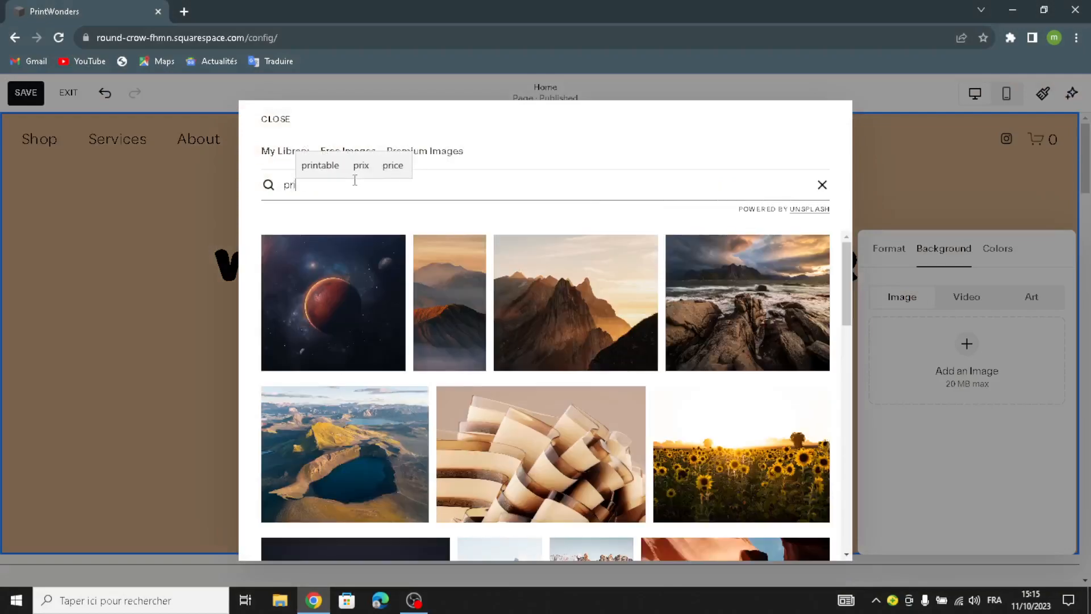
{"action": "type", "text": "ntable "}
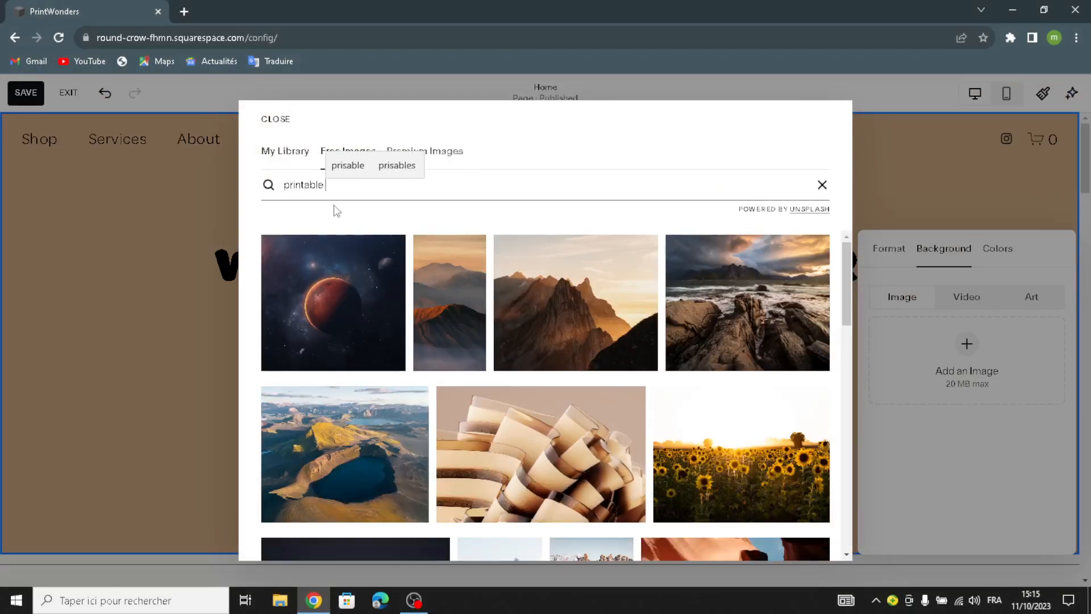
{"action": "type", "text": "art a"}
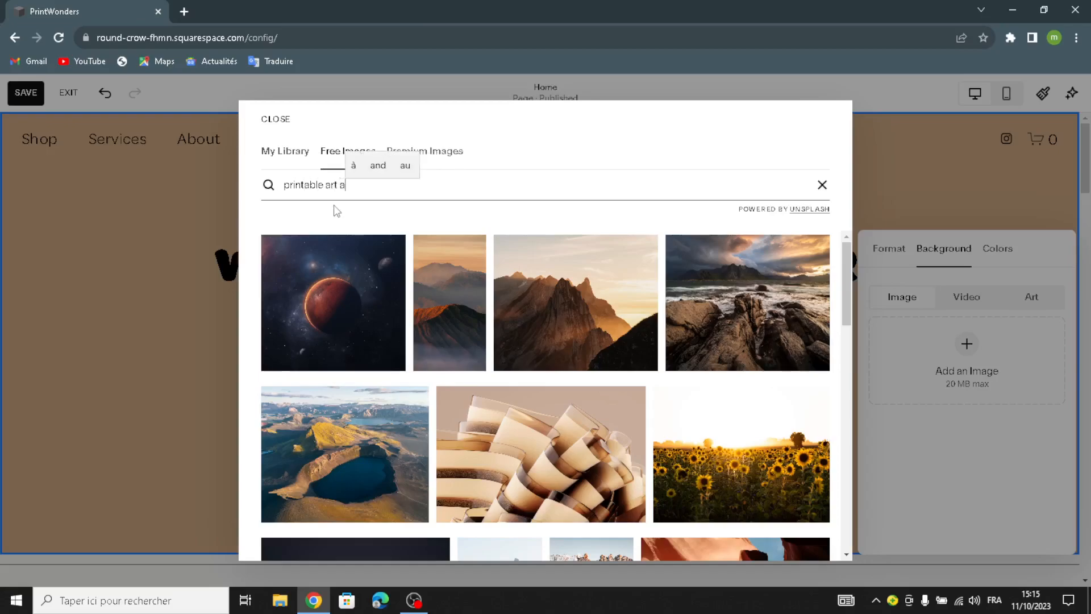
{"action": "type", "text": "nd posters"}
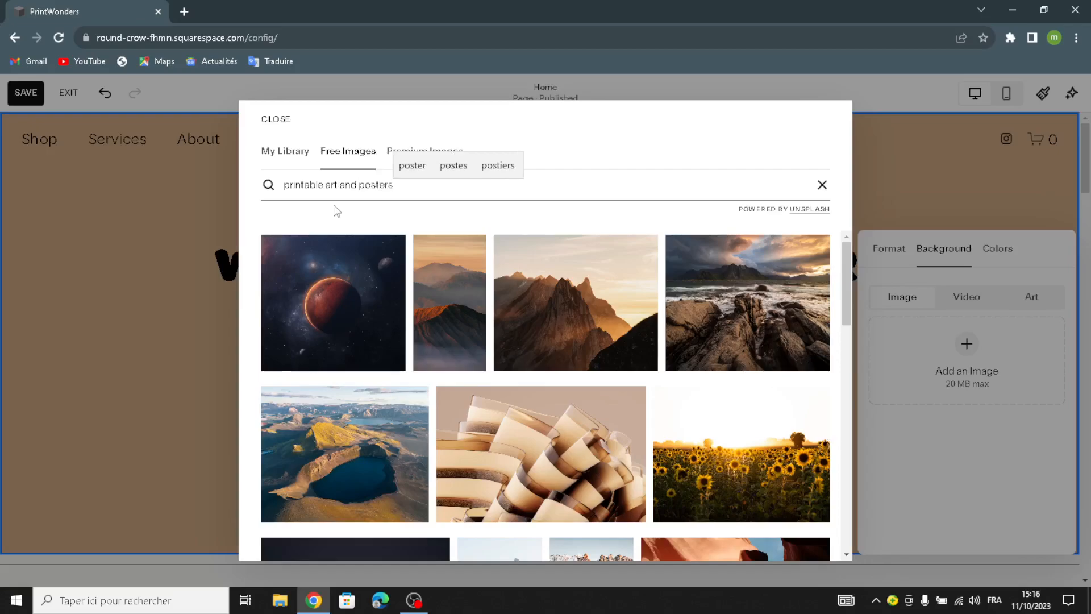
{"action": "key", "text": "Return"}
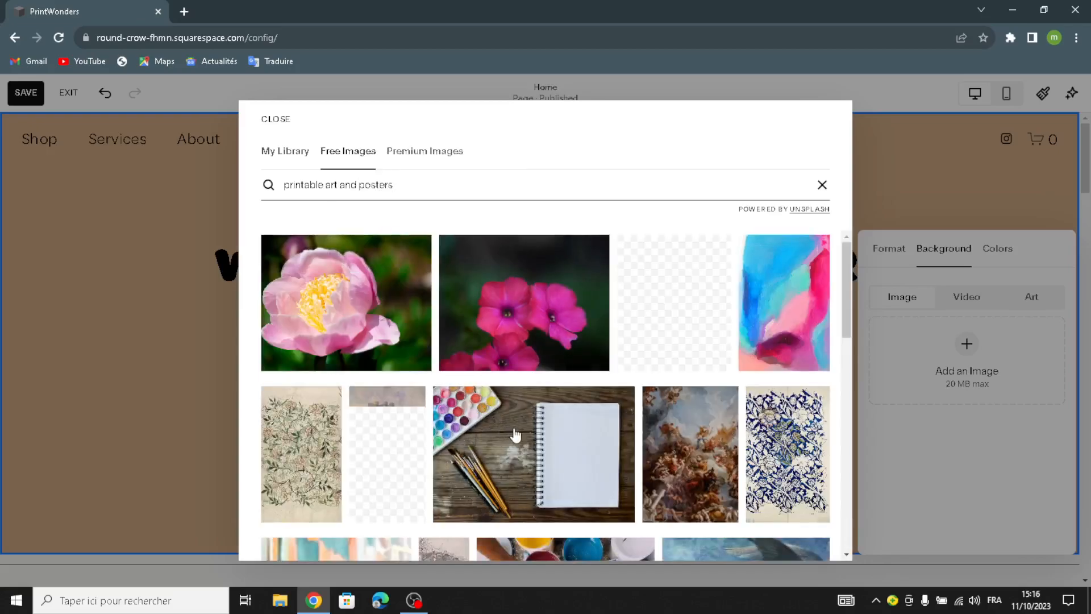
Step: Browse the image results and use the photo of watercolors, brushes and a blank notebook as the intro section's background
{"action": "scroll", "coordinate": [514, 435], "scroll_direction": "down", "scroll_amount": 5}
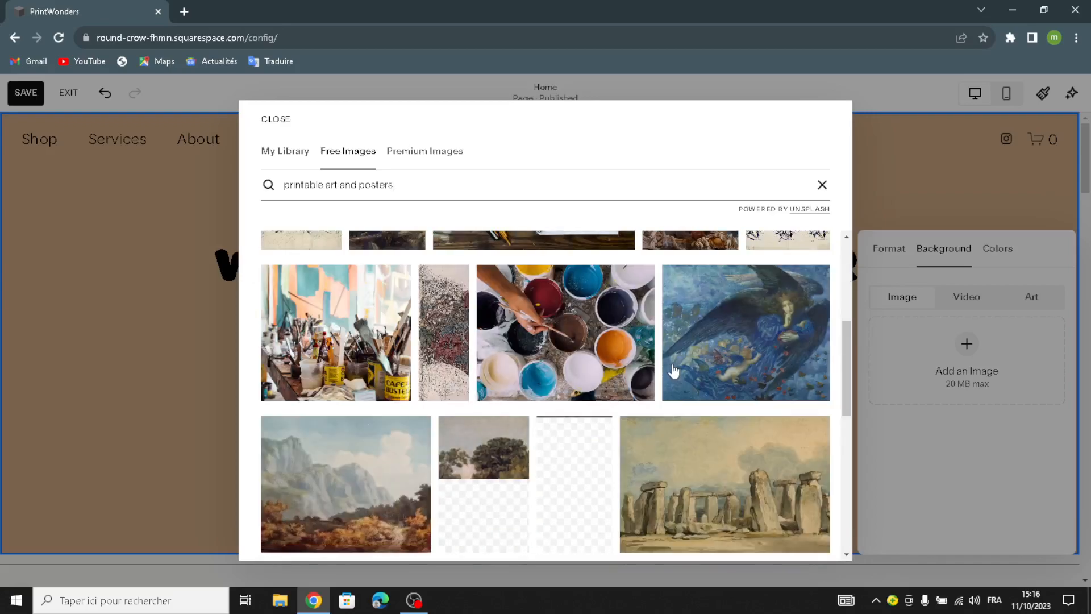
{"action": "scroll", "coordinate": [614, 410], "scroll_direction": "down", "scroll_amount": 1}
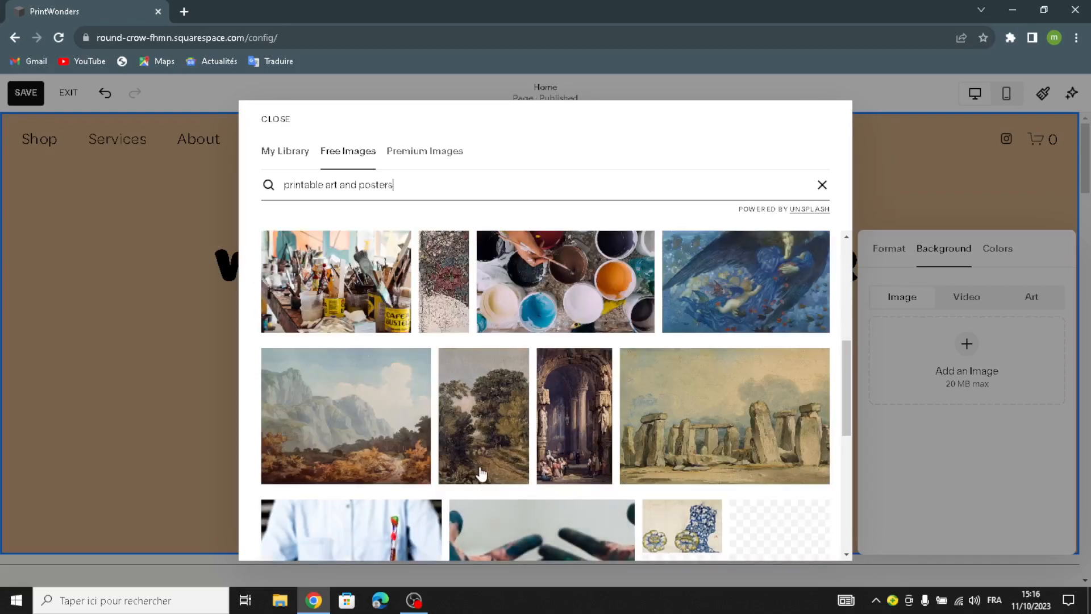
{"action": "scroll", "coordinate": [482, 474], "scroll_direction": "down", "scroll_amount": 1}
{"action": "scroll", "coordinate": [481, 473], "scroll_direction": "down", "scroll_amount": 1}
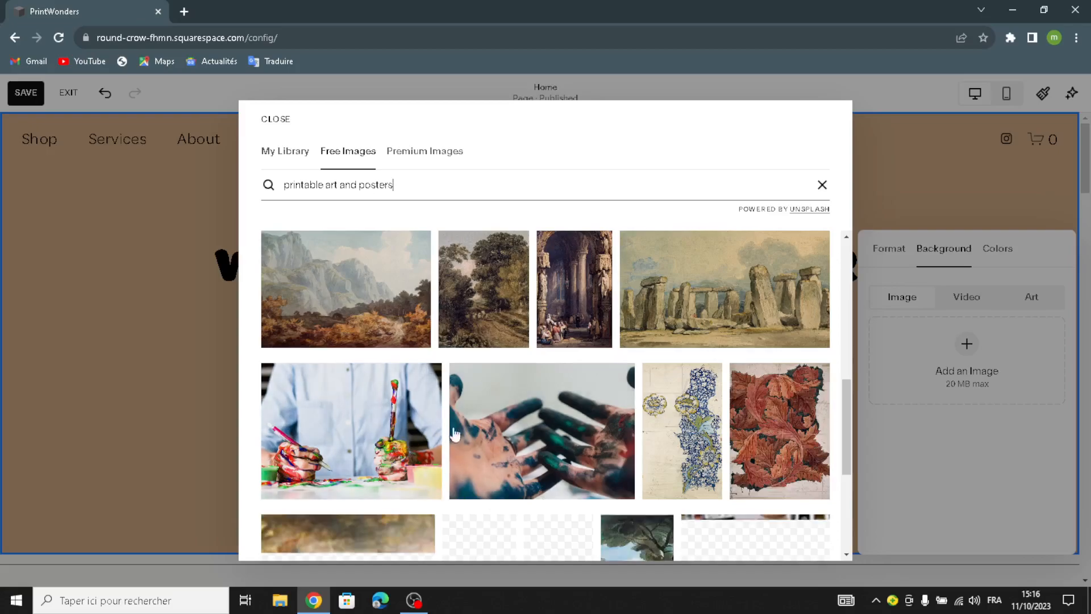
{"action": "scroll", "coordinate": [559, 426], "scroll_direction": "down", "scroll_amount": 3}
{"action": "scroll", "coordinate": [477, 448], "scroll_direction": "down", "scroll_amount": 1}
{"action": "scroll", "coordinate": [455, 434], "scroll_direction": "up", "scroll_amount": 3}
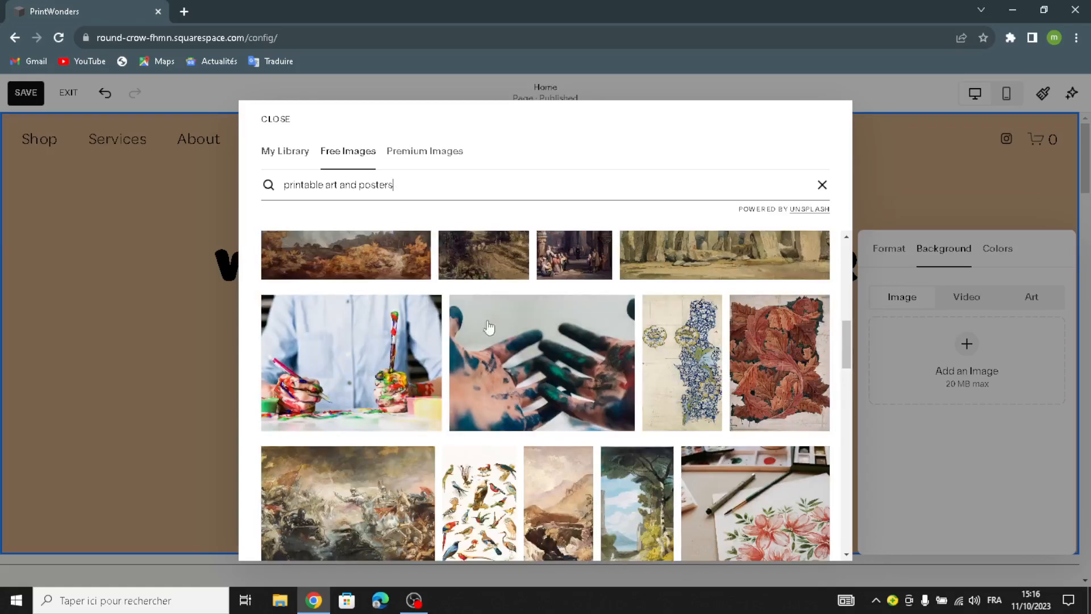
{"action": "scroll", "coordinate": [577, 362], "scroll_direction": "up", "scroll_amount": 3}
{"action": "scroll", "coordinate": [577, 362], "scroll_direction": "up", "scroll_amount": 5}
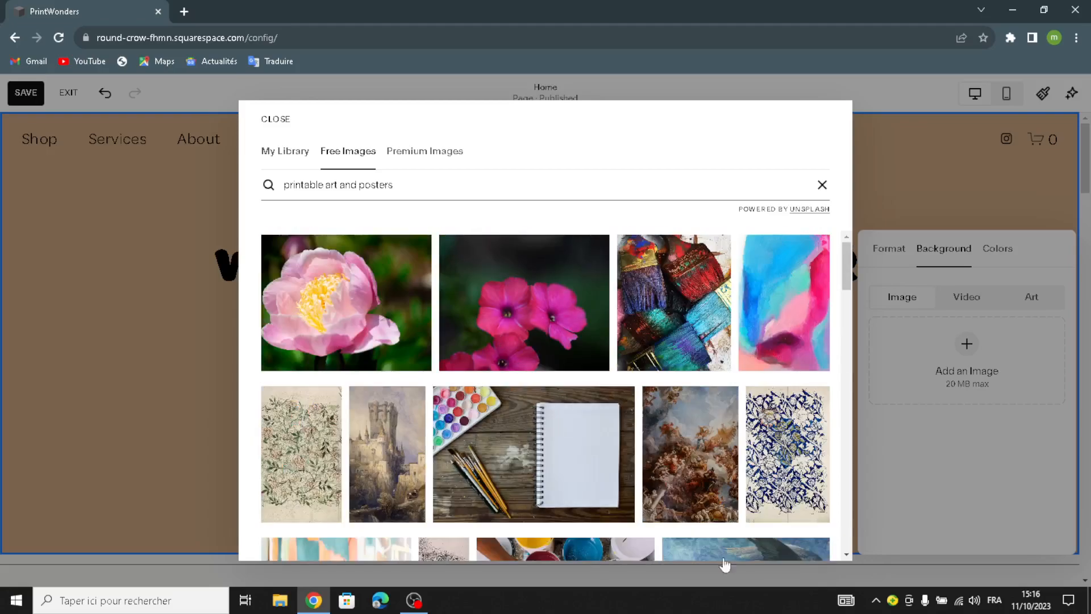
{"action": "left_click", "coordinate": [494, 435]}
{"action": "left_click", "coordinate": [672, 375]}
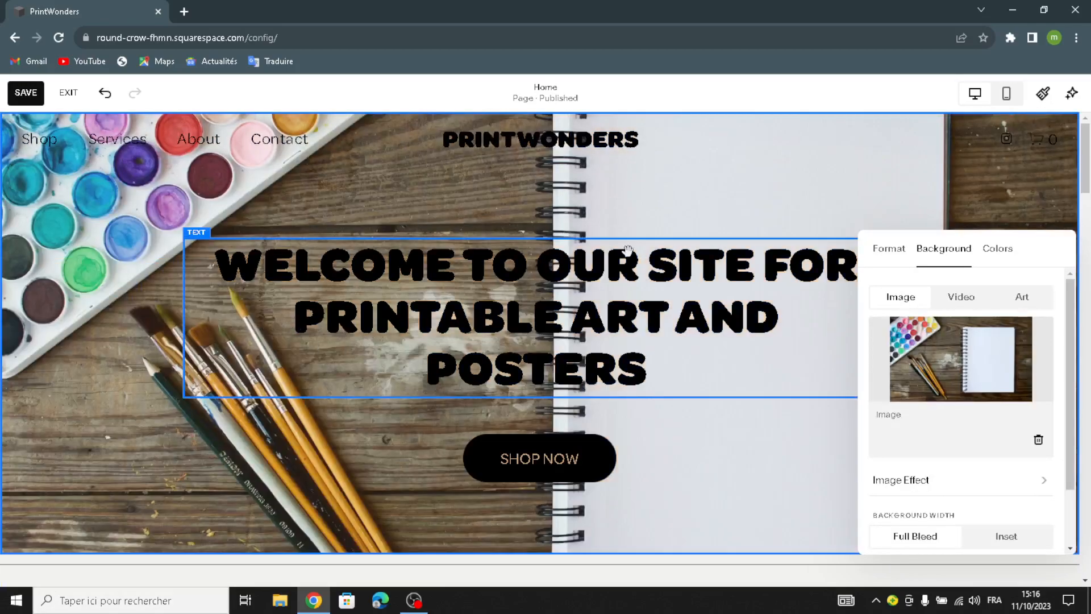
Step: Examine the site header's title and logo settings, including the upload options for the main and mobile logos
{"action": "left_click", "coordinate": [541, 128]}
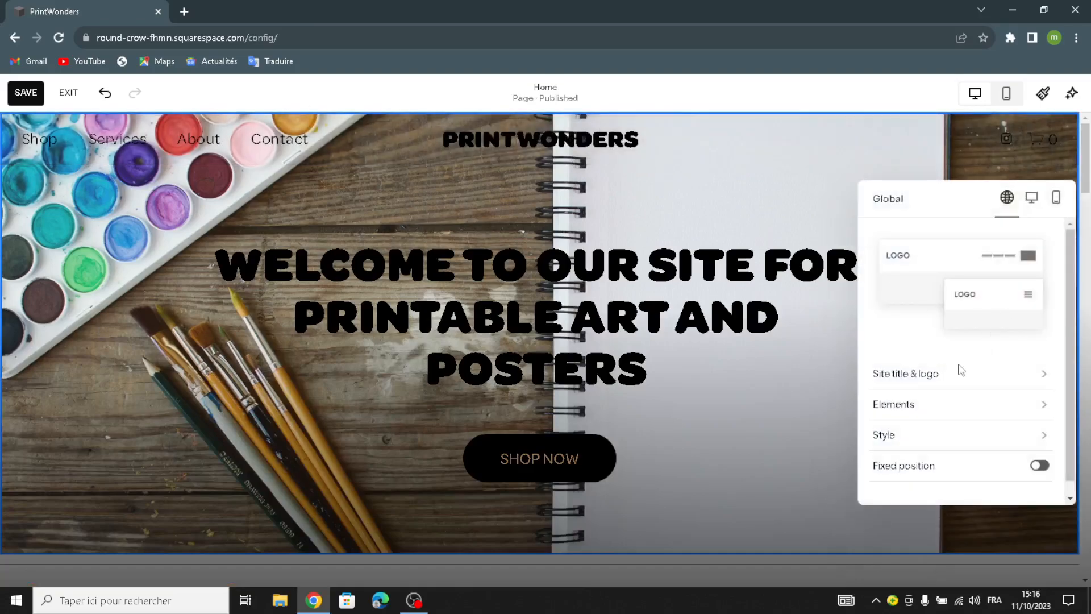
{"action": "left_click", "coordinate": [908, 386]}
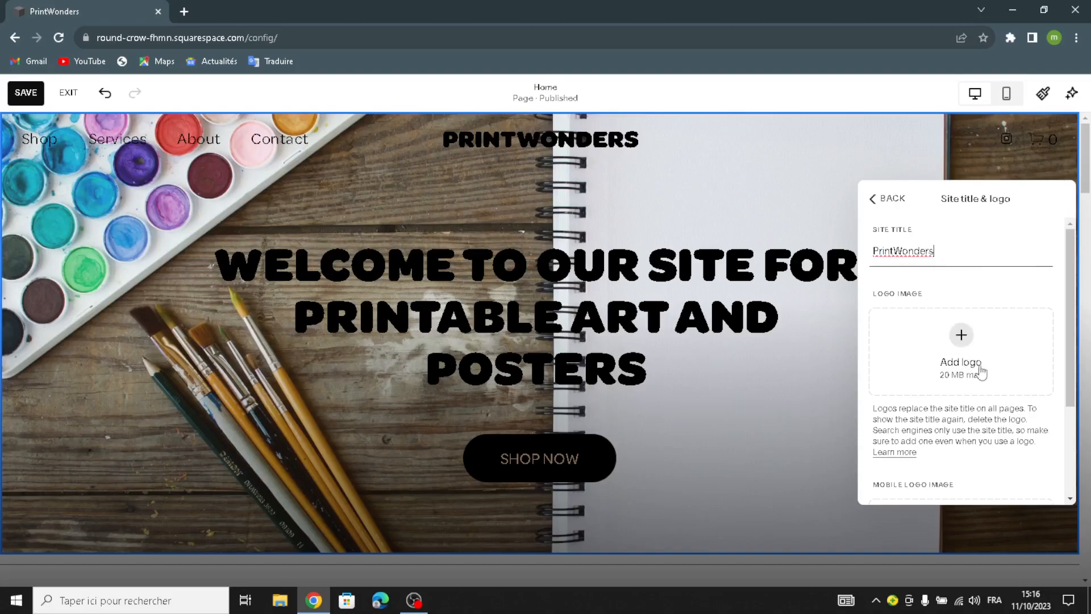
{"action": "left_click", "coordinate": [972, 341]}
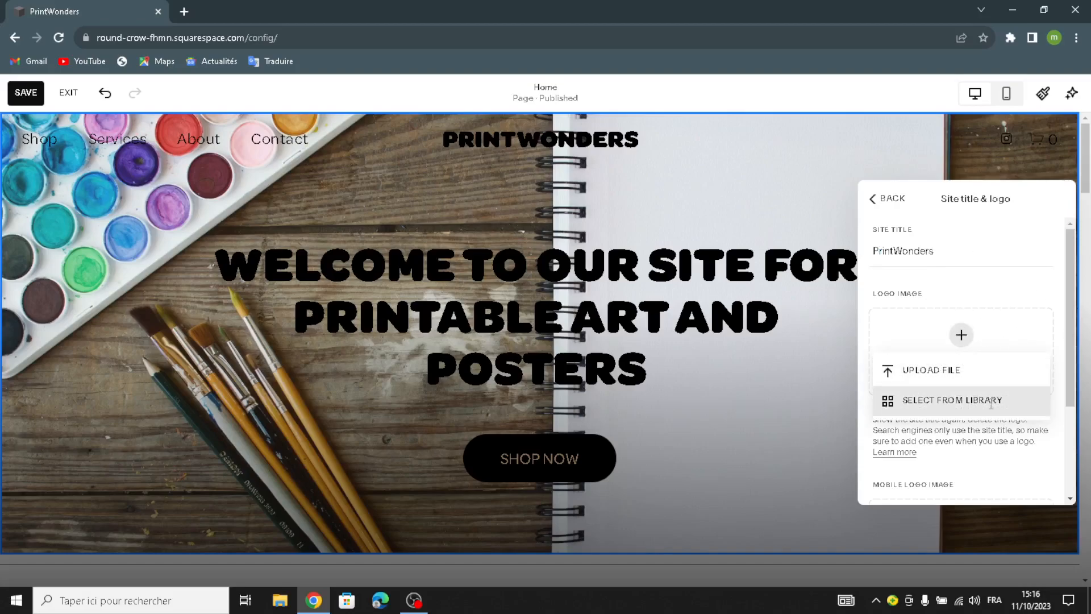
{"action": "left_click", "coordinate": [965, 460]}
{"action": "scroll", "coordinate": [965, 449], "scroll_direction": "down", "scroll_amount": 2}
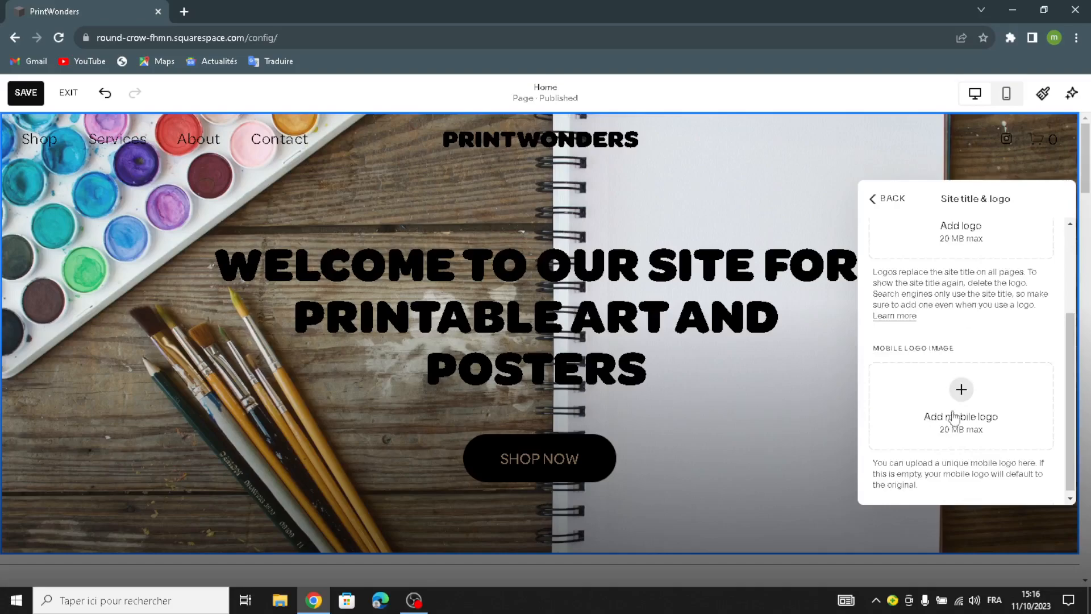
{"action": "left_click", "coordinate": [881, 197]}
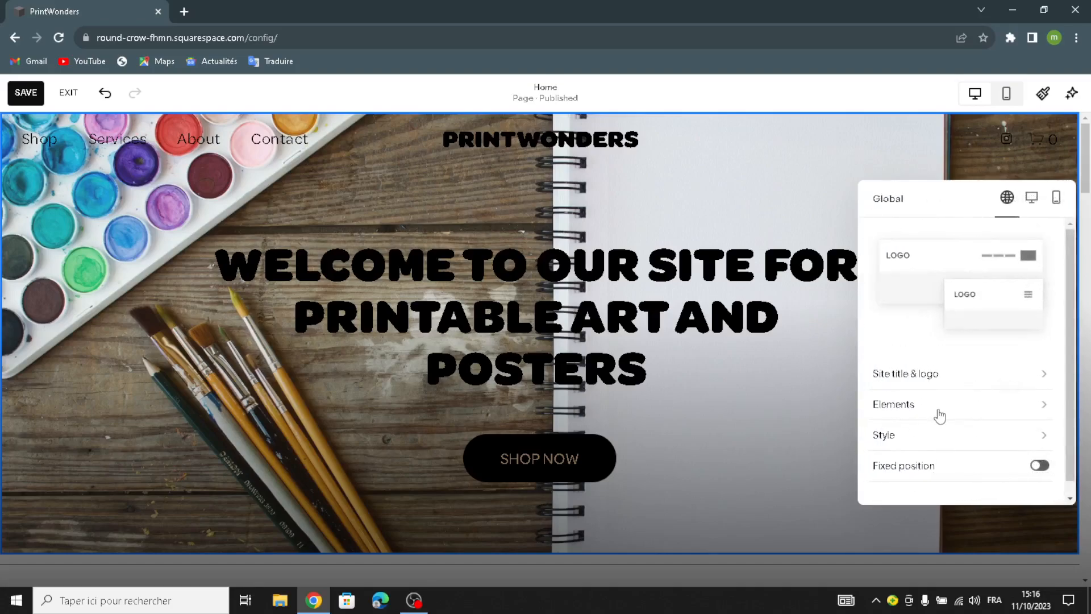
Step: Examine the header's element settings for the button, social links, language switch and cart, trying the button on and off
{"action": "left_click", "coordinate": [966, 405]}
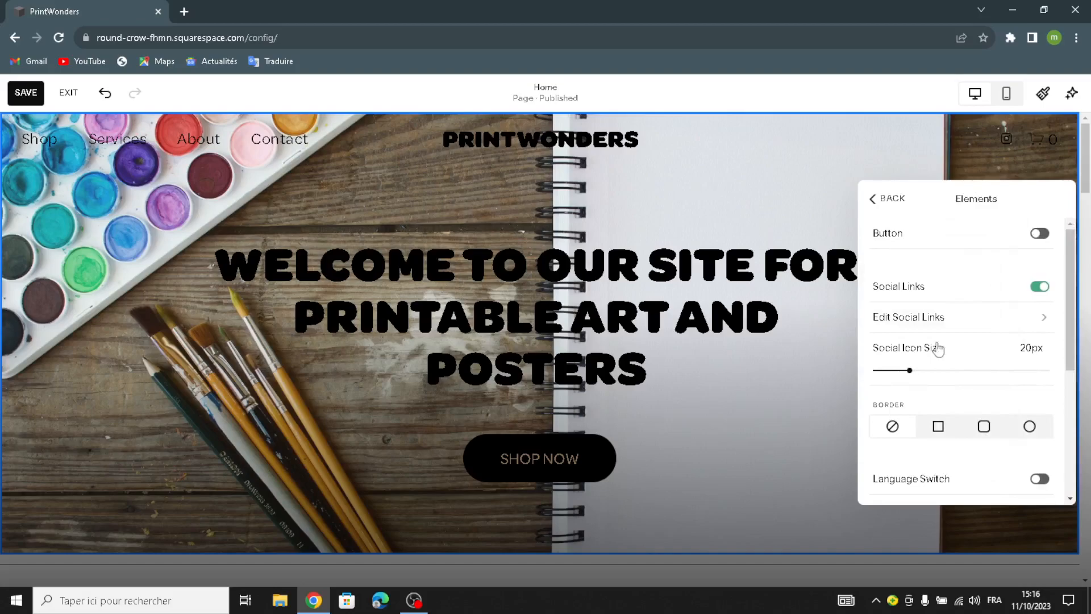
{"action": "left_click", "coordinate": [1039, 234]}
{"action": "left_click", "coordinate": [1038, 235]}
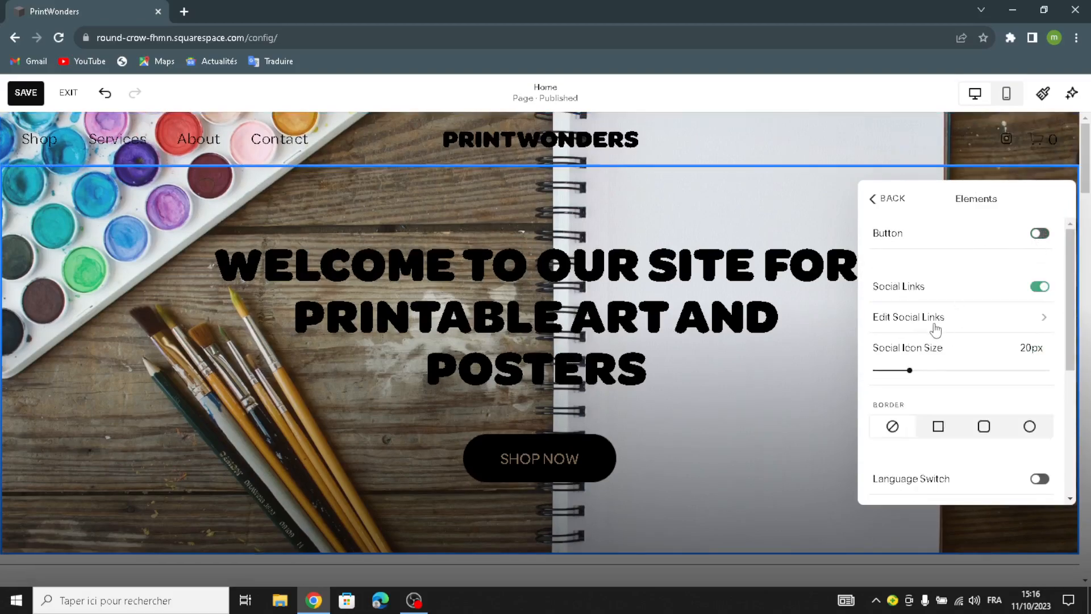
{"action": "scroll", "coordinate": [989, 388], "scroll_direction": "down", "scroll_amount": 4}
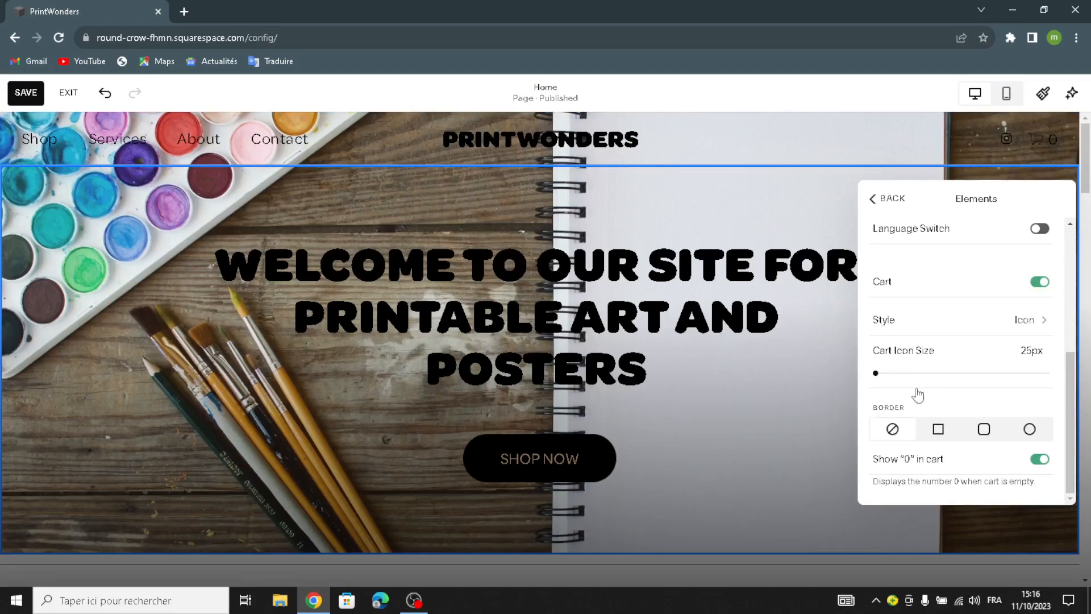
{"action": "left_click", "coordinate": [893, 209]}
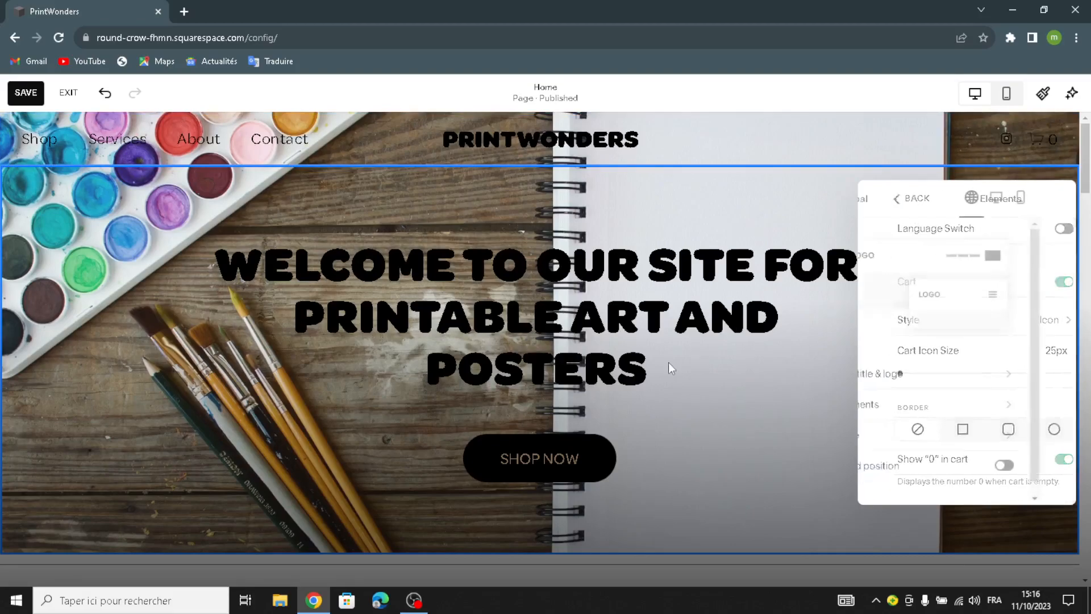
Step: Raise the scrolling sale banner's wave intensity to one notch above the minimum and set its text size to S
{"action": "scroll", "coordinate": [759, 391], "scroll_direction": "down", "scroll_amount": 1}
{"action": "scroll", "coordinate": [697, 432], "scroll_direction": "down", "scroll_amount": 2}
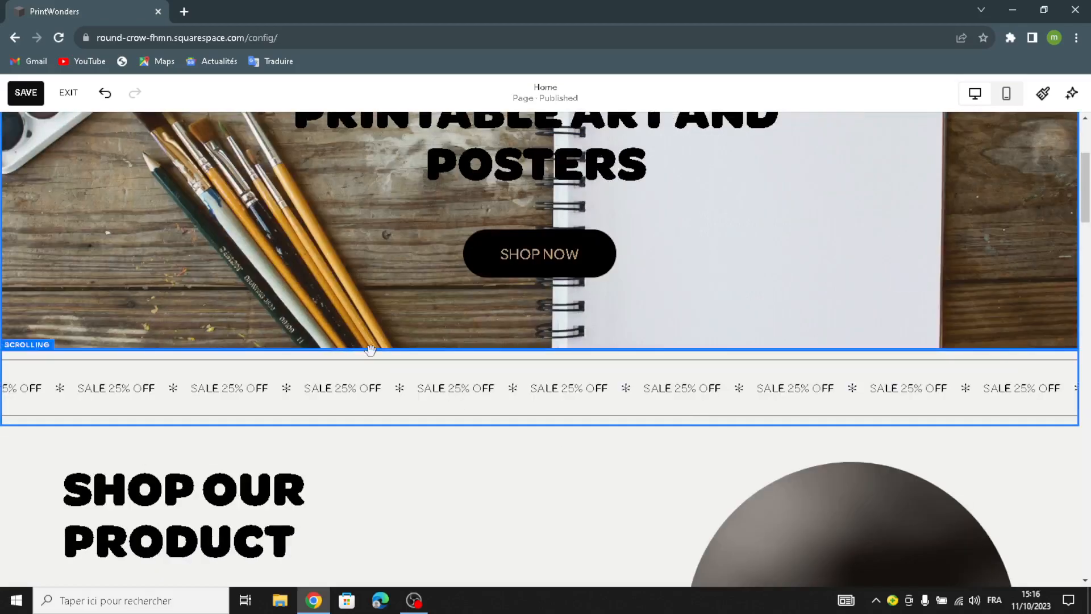
{"action": "left_click", "coordinate": [250, 396]}
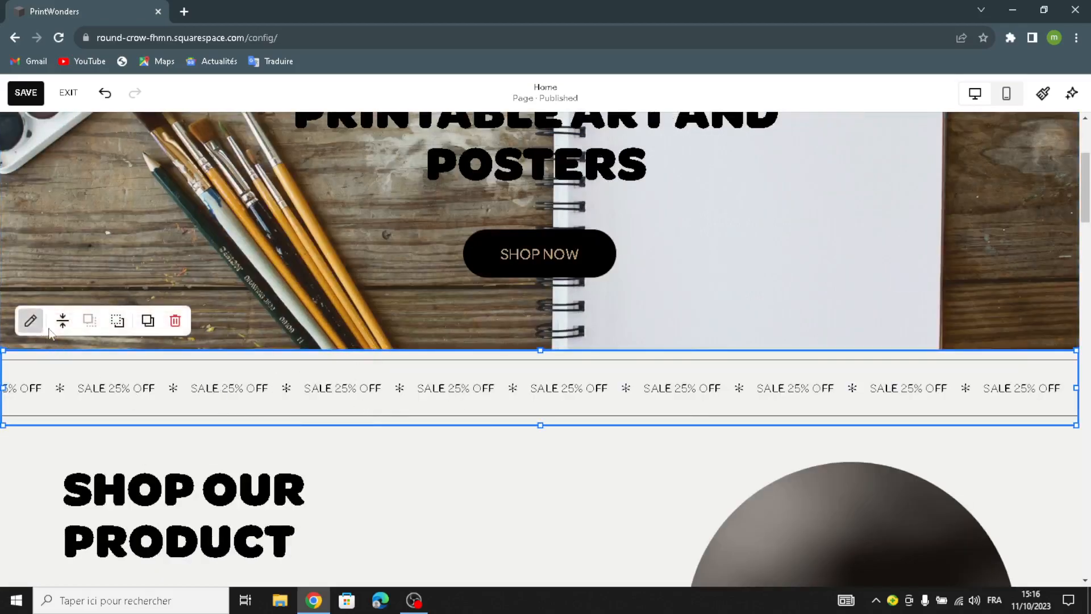
{"action": "left_click", "coordinate": [29, 319]}
{"action": "left_click", "coordinate": [935, 267]}
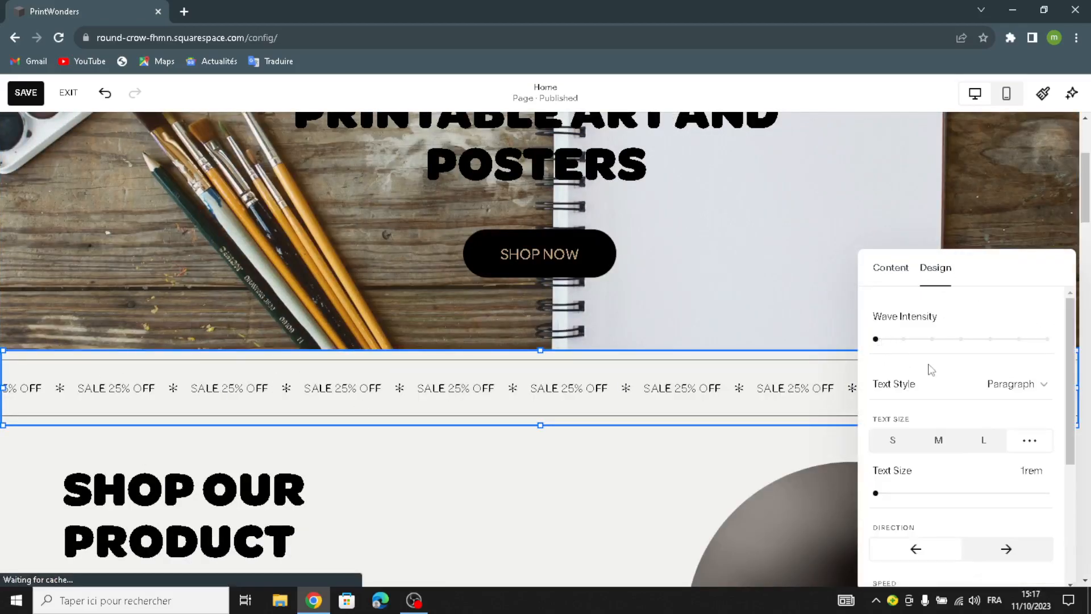
{"action": "left_click", "coordinate": [898, 338]}
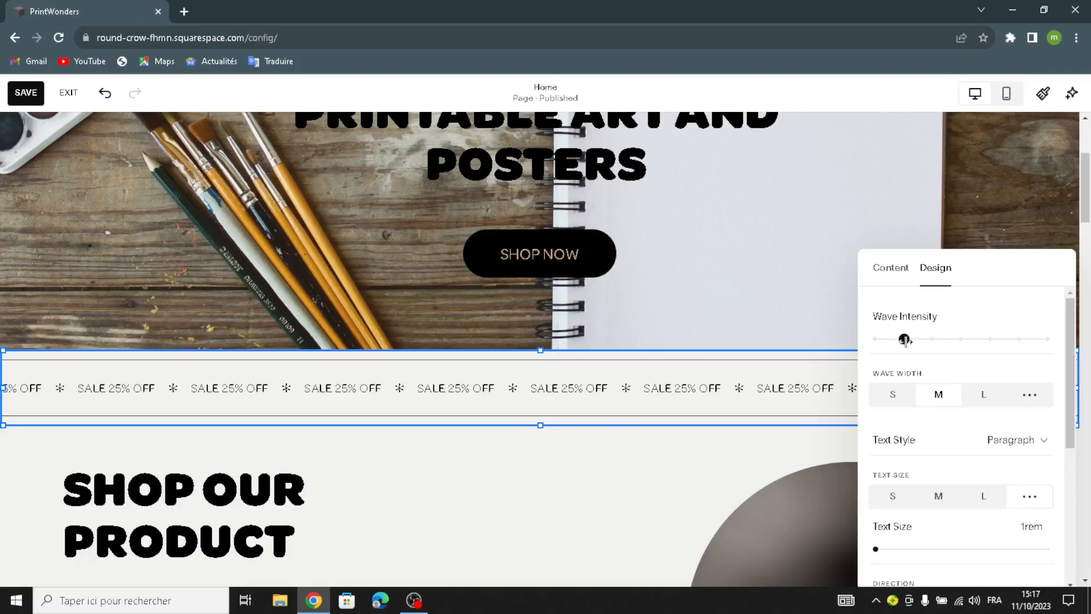
{"action": "left_click", "coordinate": [901, 498]}
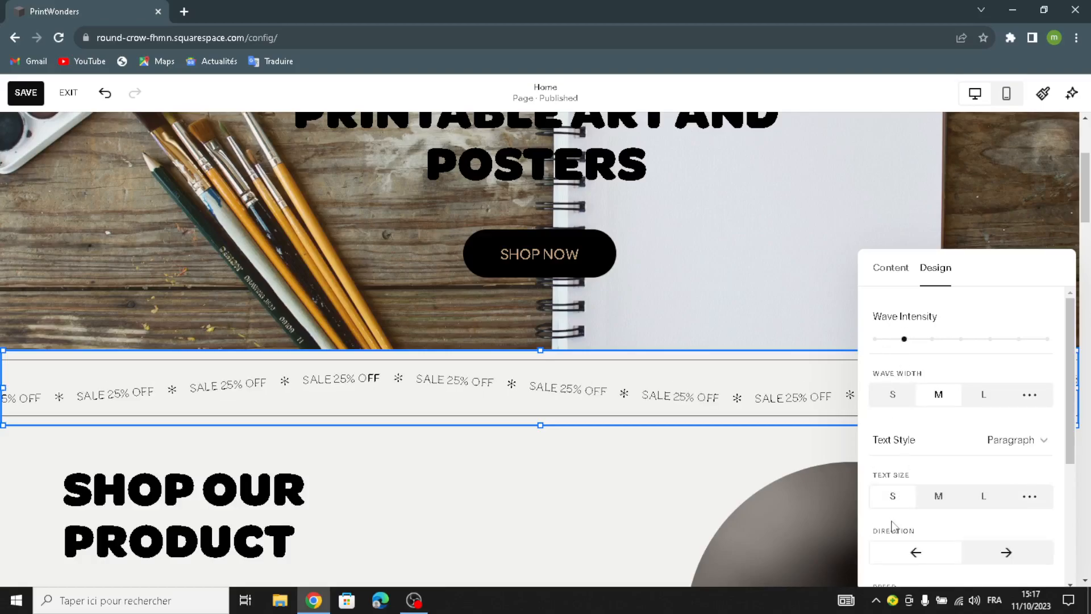
Step: Remove the red vase image from the Shop Our Product section of the homepage
{"action": "scroll", "coordinate": [961, 455], "scroll_direction": "down", "scroll_amount": 2}
{"action": "scroll", "coordinate": [776, 461], "scroll_direction": "down", "scroll_amount": 1}
{"action": "scroll", "coordinate": [613, 416], "scroll_direction": "down", "scroll_amount": 5}
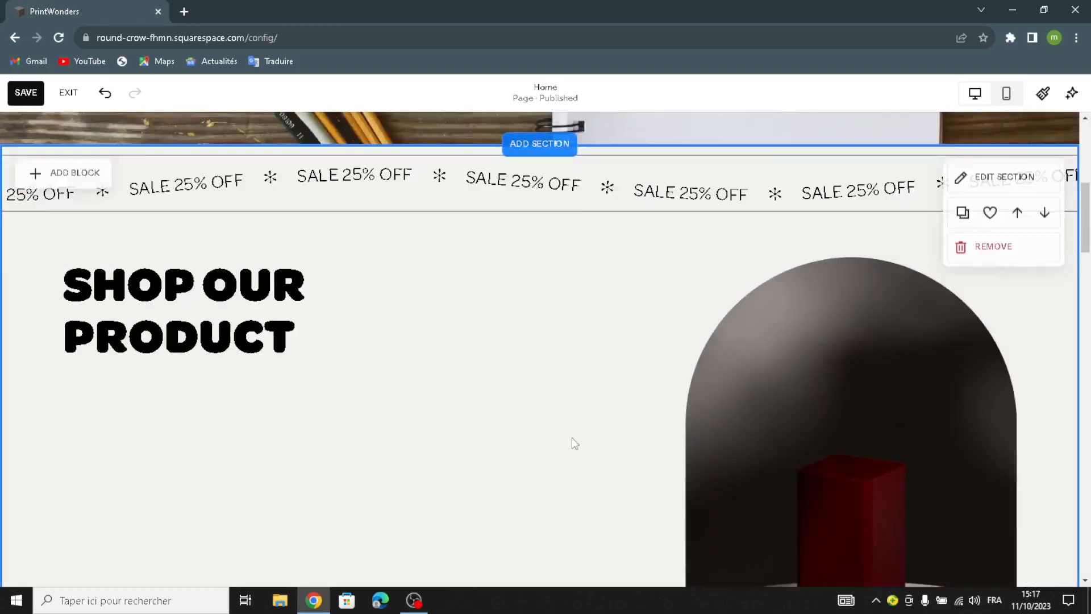
{"action": "left_click", "coordinate": [838, 329]}
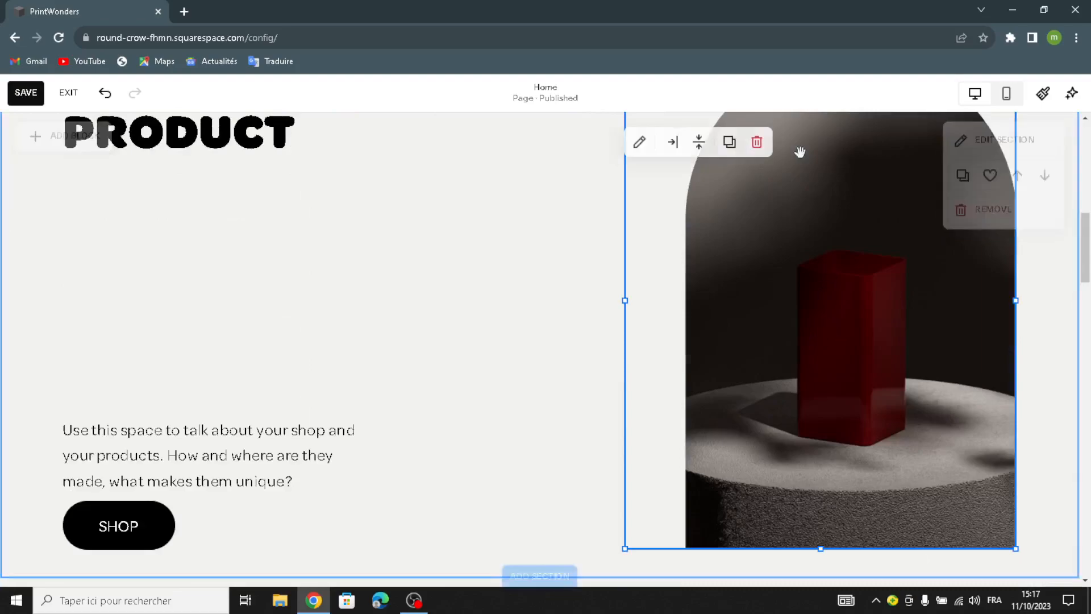
{"action": "left_click", "coordinate": [758, 143]}
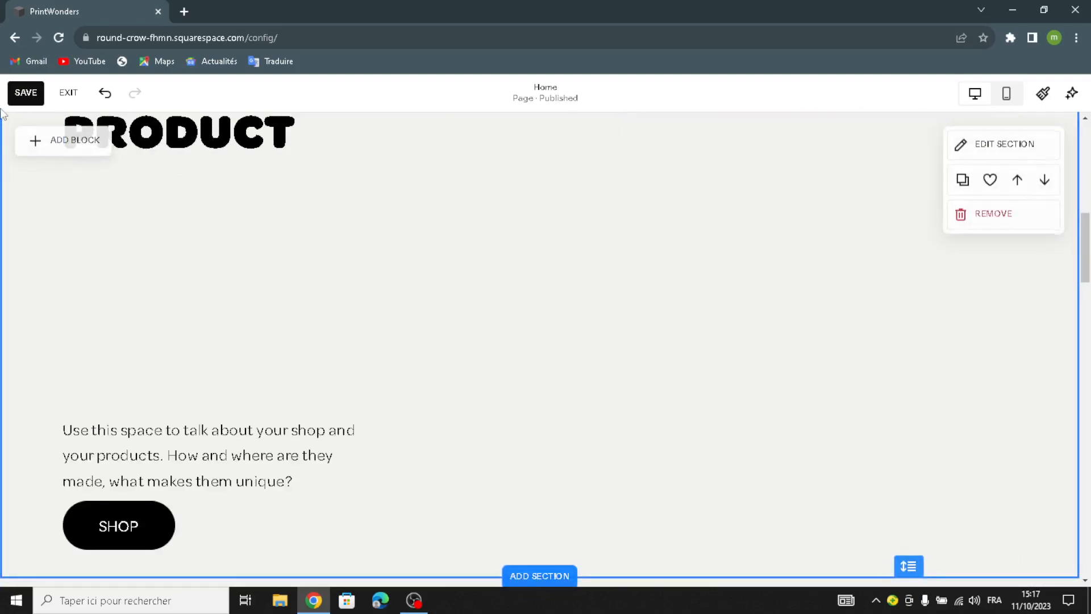
Step: Add an empty image block to the Shop Our Product section and place it in the blank space beside the text
{"action": "left_click", "coordinate": [45, 140]}
{"action": "left_click_drag", "start_coordinate": [176, 283], "coordinate": [232, 330]}
{"action": "left_click_drag", "start_coordinate": [449, 361], "coordinate": [801, 297]}
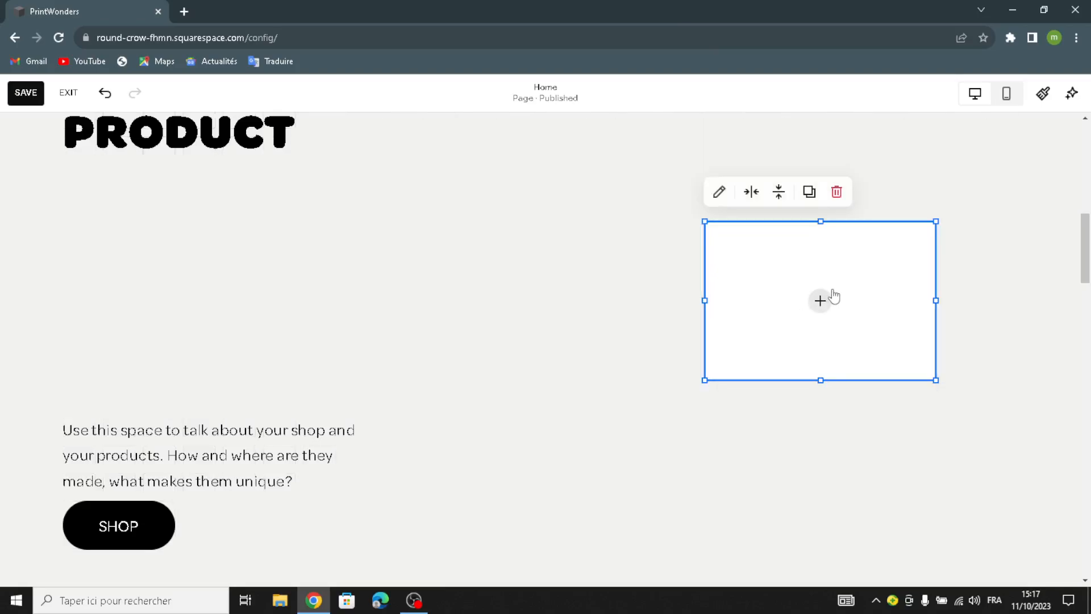
Step: Search the free stock images for "printable art" to fill the new image block
{"action": "left_click", "coordinate": [820, 301]}
{"action": "left_click", "coordinate": [763, 326]}
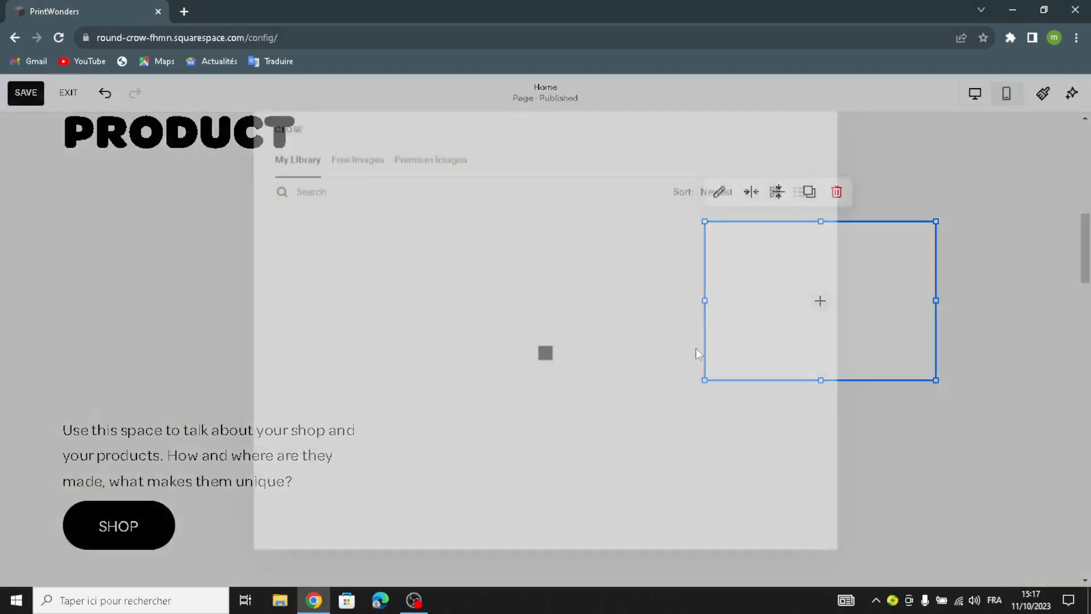
{"action": "left_click", "coordinate": [340, 181]}
{"action": "type", "text": "printa"}
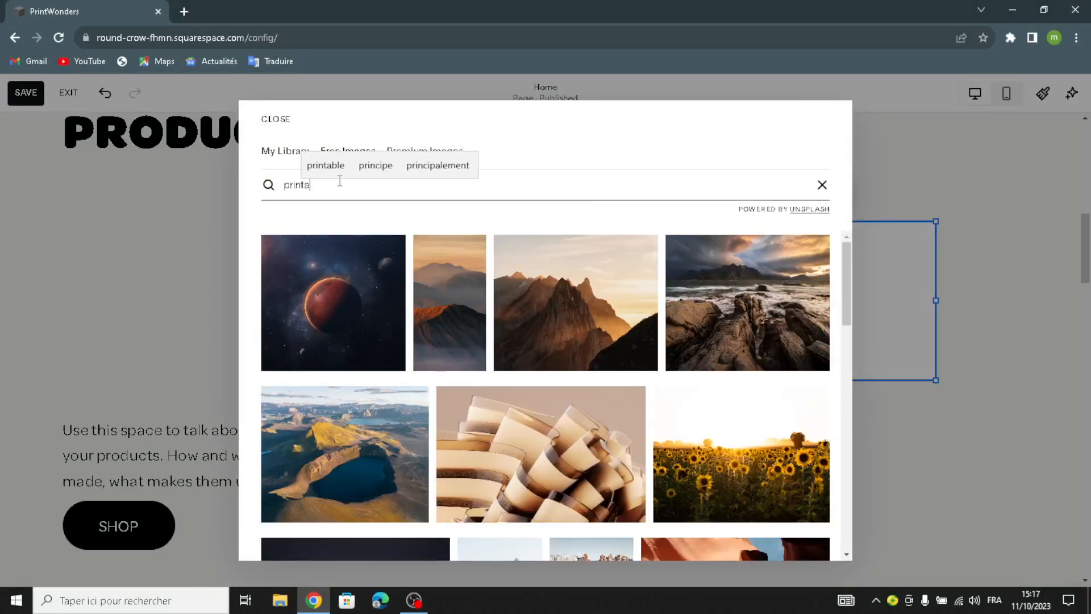
{"action": "type", "text": "ble art"}
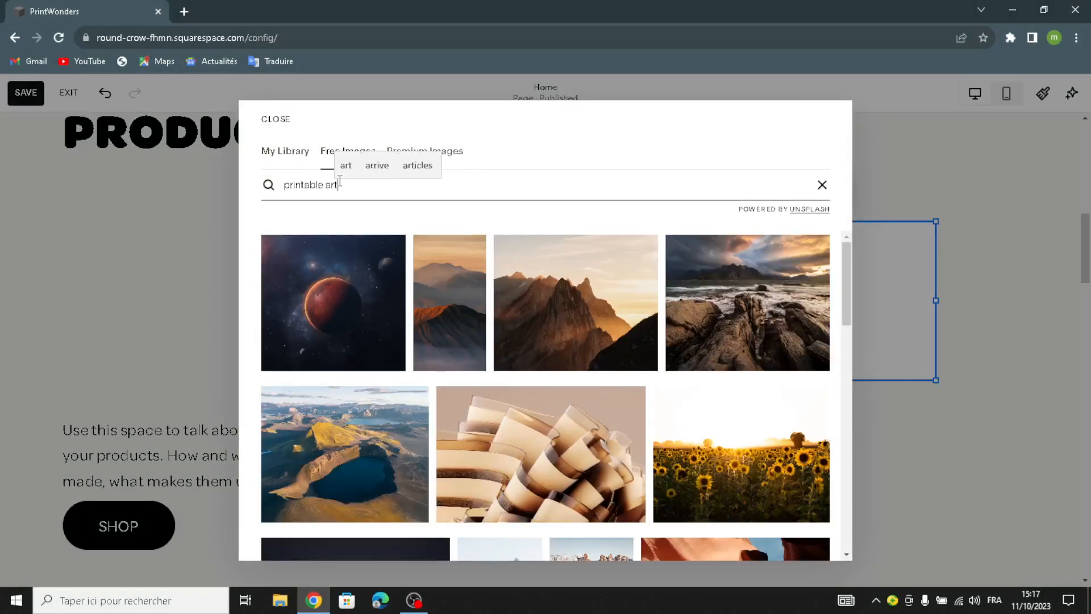
{"action": "key", "text": "Return"}
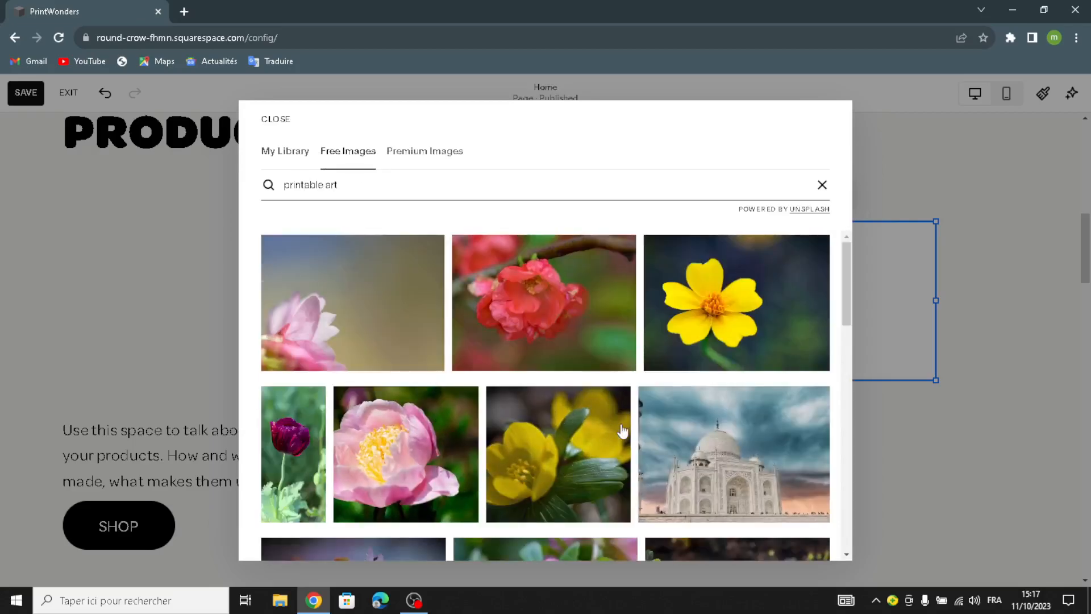
Step: Browse the image results and use the photo of a hand dipping a brush into paint buckets for the block
{"action": "scroll", "coordinate": [622, 431], "scroll_direction": "down", "scroll_amount": 3}
{"action": "scroll", "coordinate": [622, 430], "scroll_direction": "down", "scroll_amount": 4}
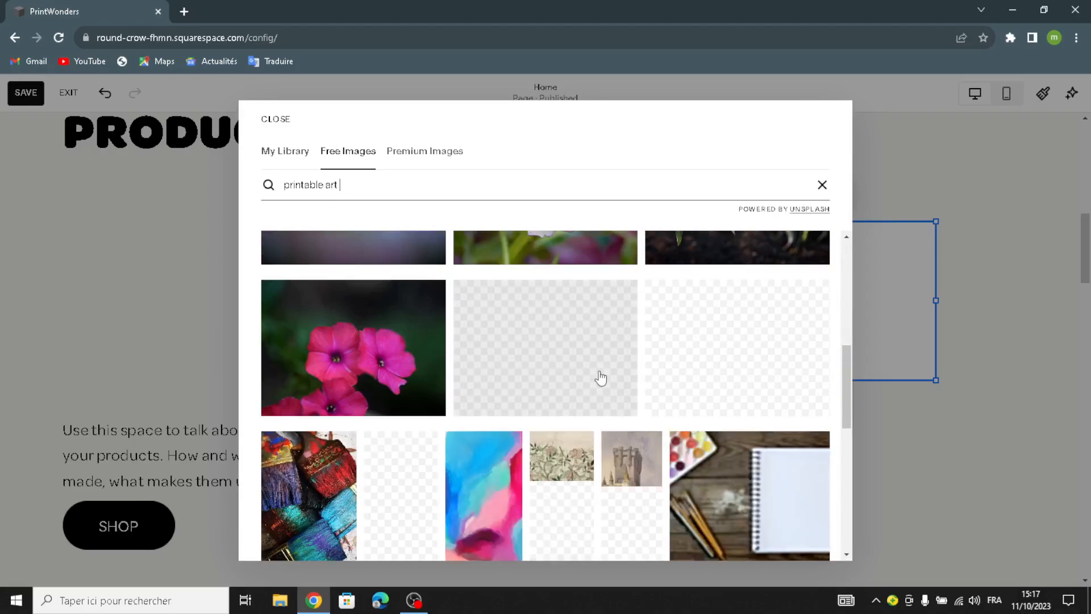
{"action": "scroll", "coordinate": [589, 386], "scroll_direction": "down", "scroll_amount": 2}
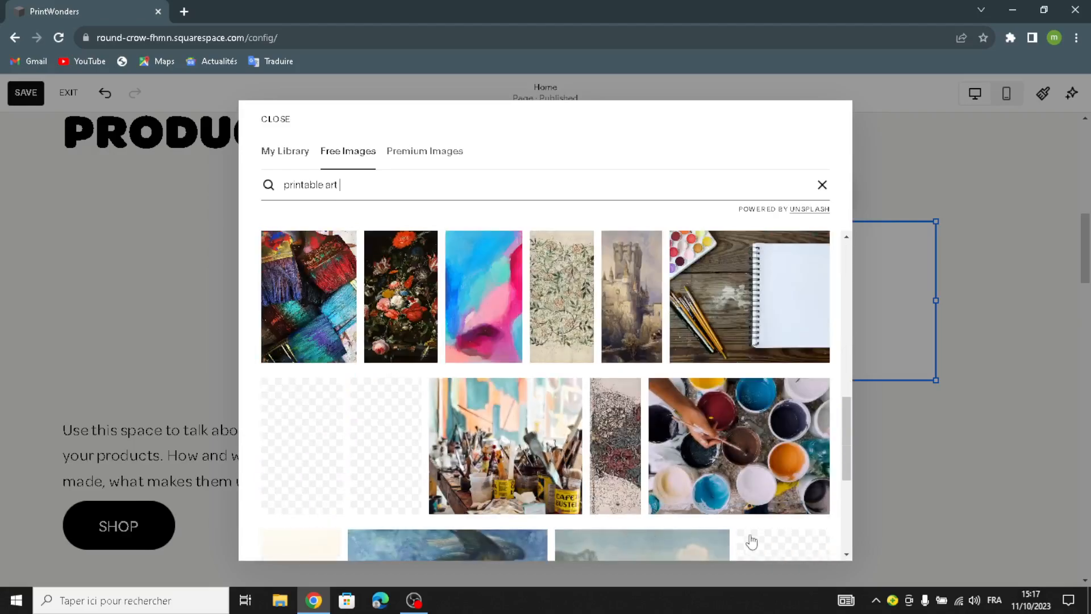
{"action": "left_click", "coordinate": [753, 453]}
{"action": "left_click", "coordinate": [666, 370]}
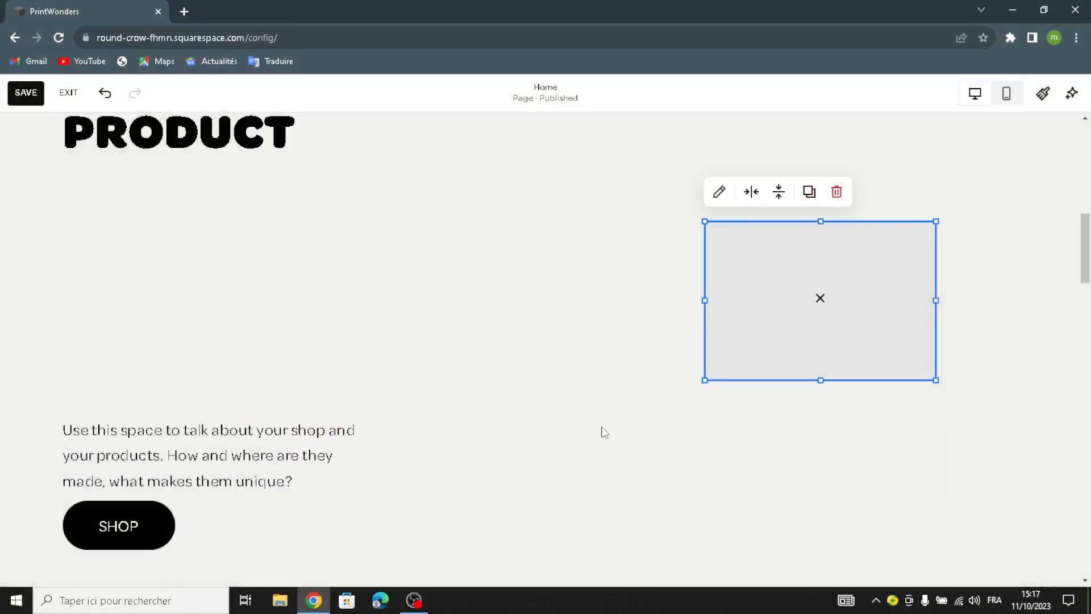
Step: Enlarge the paint bucket image block so it fills the space beside the shop text up to the sale banner
{"action": "left_click_drag", "start_coordinate": [706, 390], "coordinate": [780, 339]}
{"action": "left_click_drag", "start_coordinate": [705, 380], "coordinate": [505, 537]}
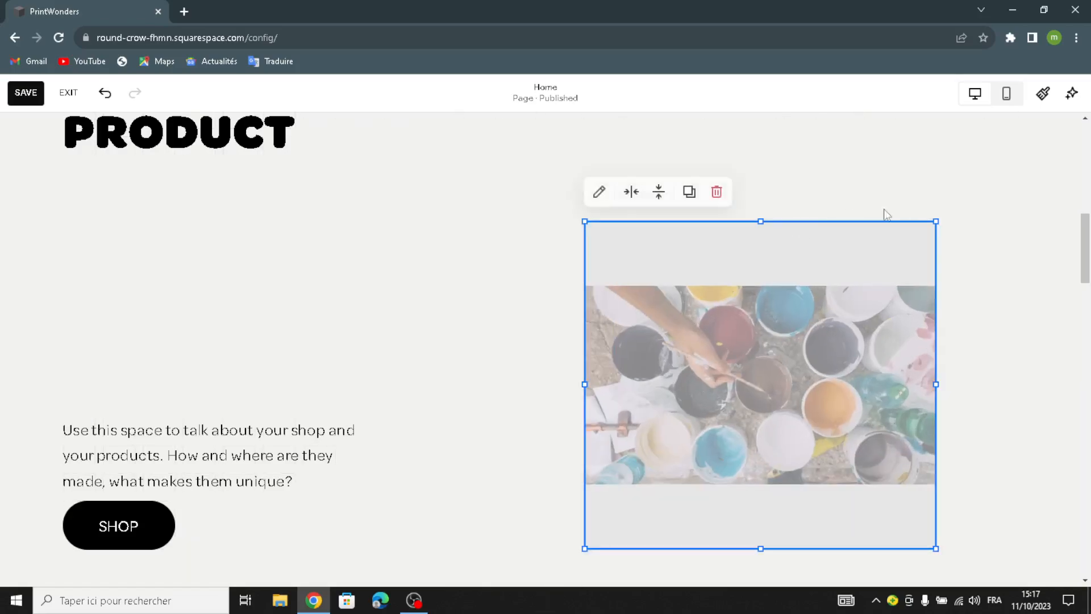
{"action": "left_click", "coordinate": [960, 212]}
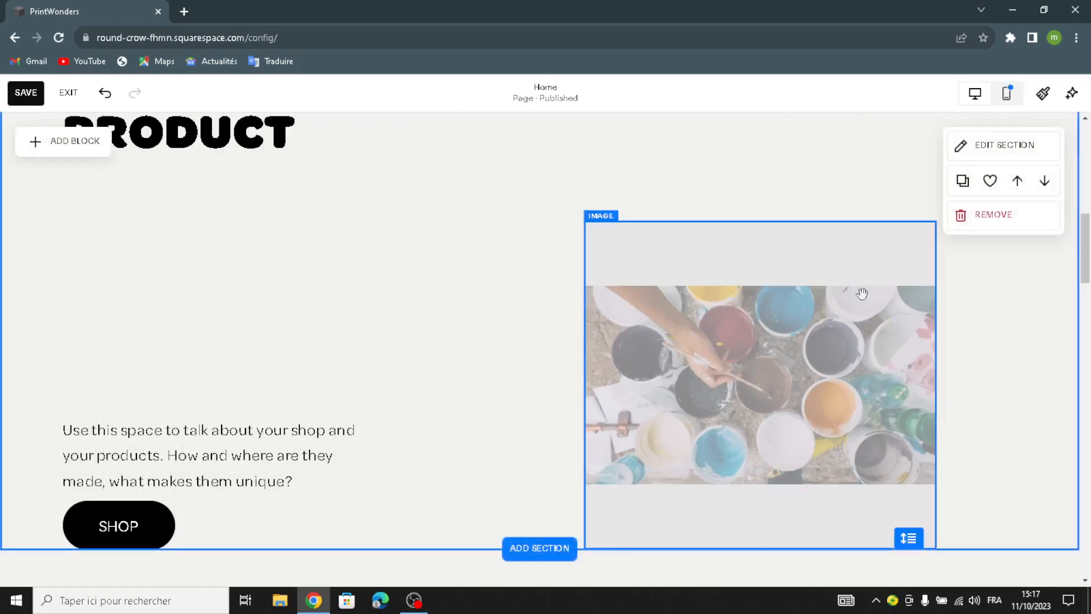
{"action": "left_click", "coordinate": [598, 224]}
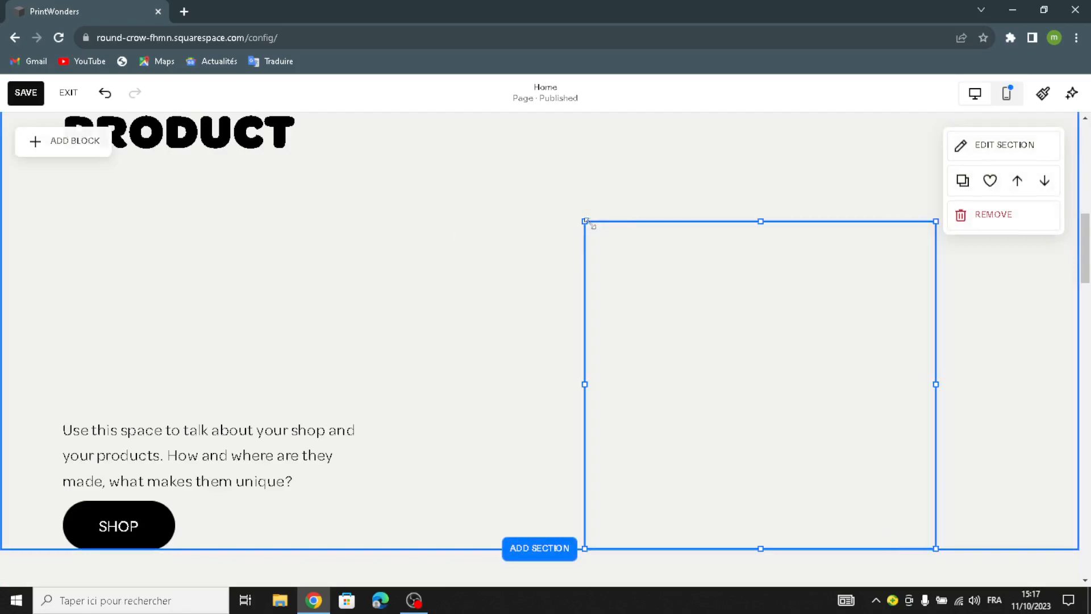
{"action": "left_click_drag", "start_coordinate": [585, 221], "coordinate": [464, 144]}
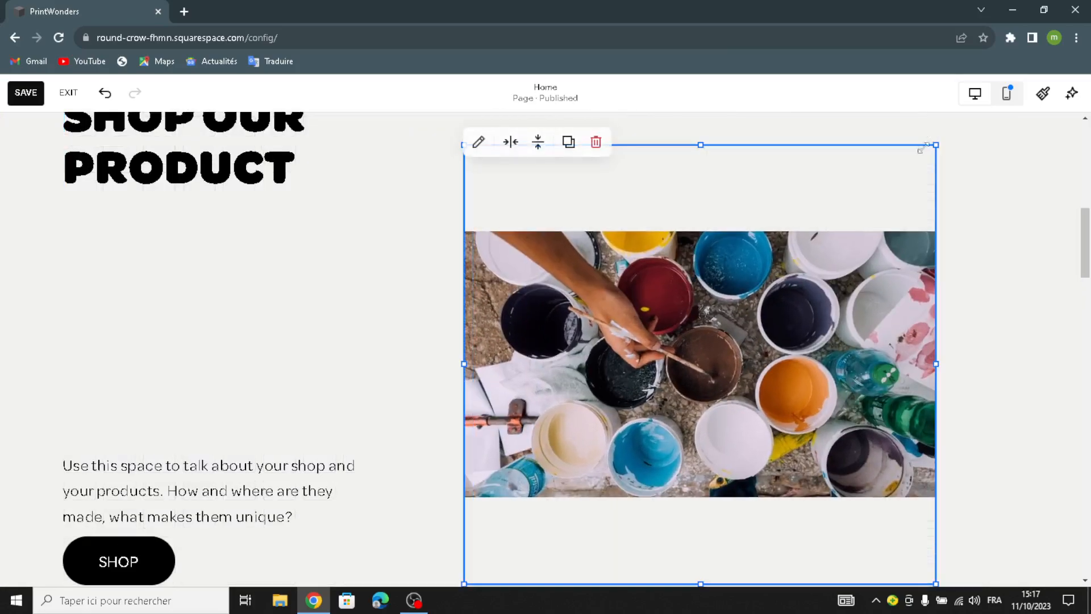
{"action": "left_click_drag", "start_coordinate": [937, 148], "coordinate": [1008, 101]}
{"action": "left_click_drag", "start_coordinate": [466, 231], "coordinate": [391, 210]}
Step: Move the shop description up beneath the Shop Our Product heading and change its text style to Heading 4
{"action": "scroll", "coordinate": [454, 392], "scroll_direction": "down", "scroll_amount": 4}
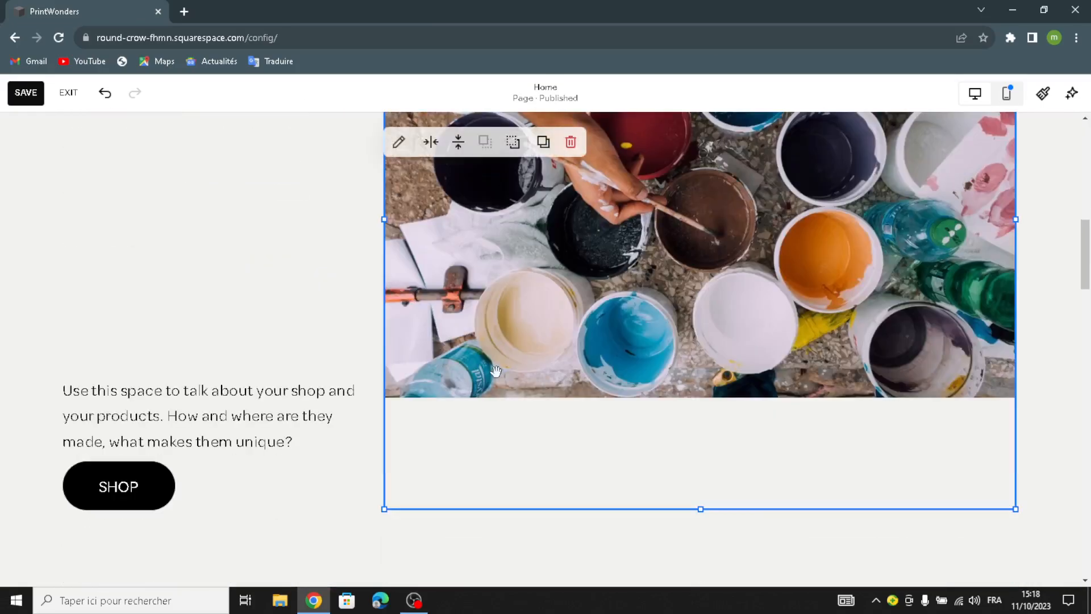
{"action": "left_click", "coordinate": [319, 335]}
{"action": "left_click_drag", "start_coordinate": [191, 378], "coordinate": [149, 225]}
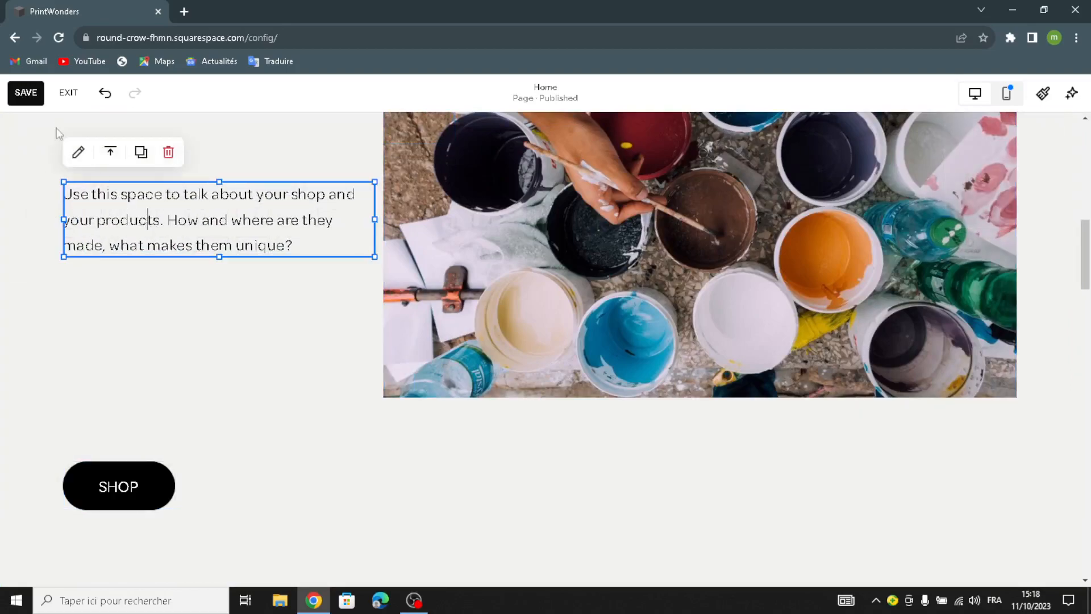
{"action": "left_click", "coordinate": [74, 152]}
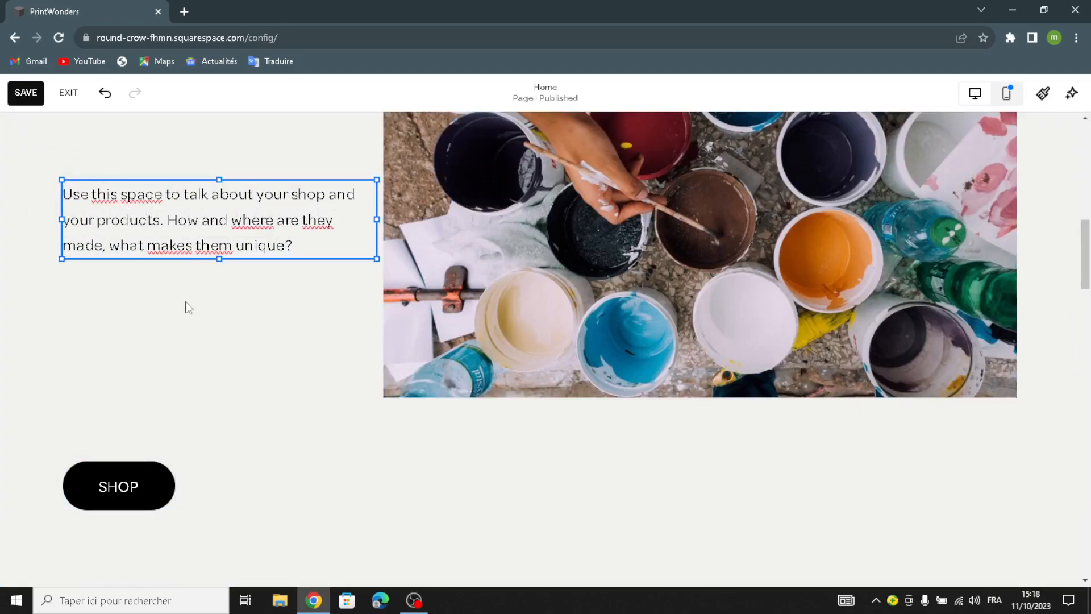
{"action": "left_click", "coordinate": [201, 273]}
{"action": "left_click", "coordinate": [187, 220]}
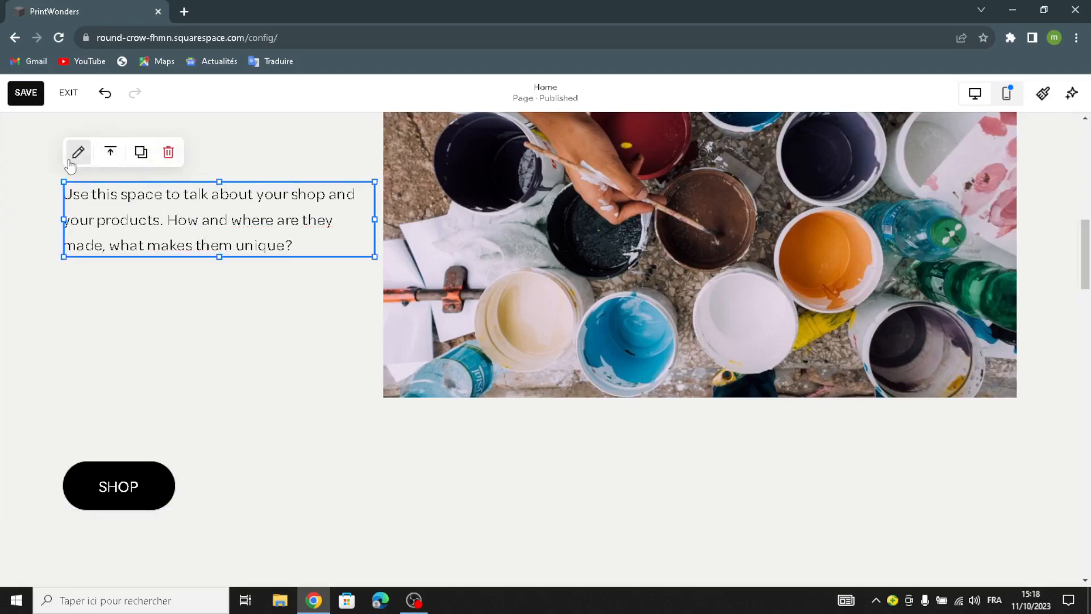
{"action": "left_click", "coordinate": [73, 156]}
{"action": "left_click", "coordinate": [134, 149]}
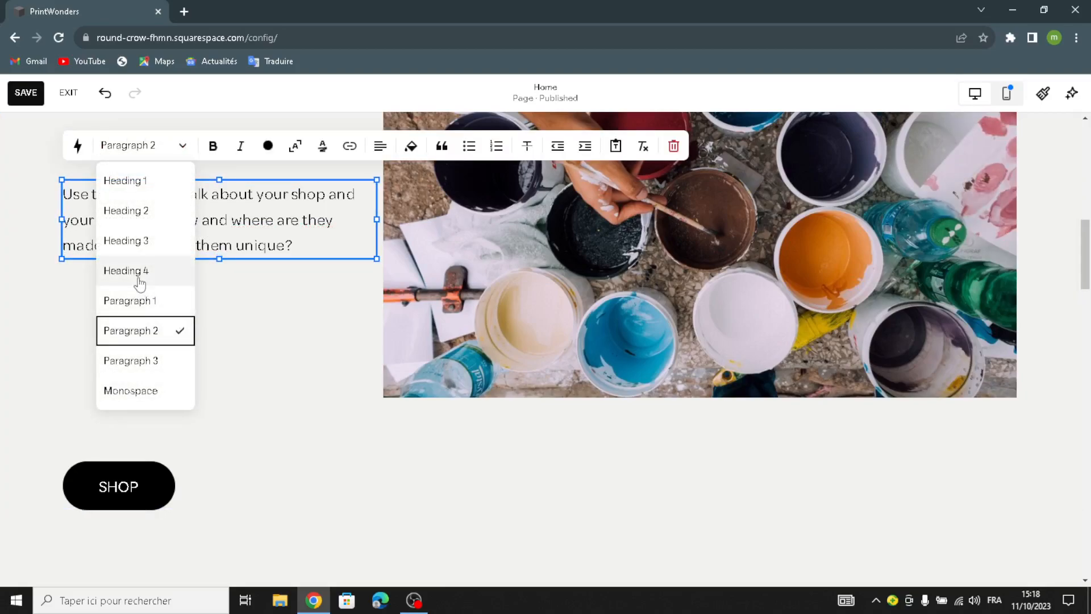
{"action": "left_click", "coordinate": [149, 283]}
Step: Move the SHOP button up so it sits directly below the shop description
{"action": "scroll", "coordinate": [444, 469], "scroll_direction": "down", "scroll_amount": 3}
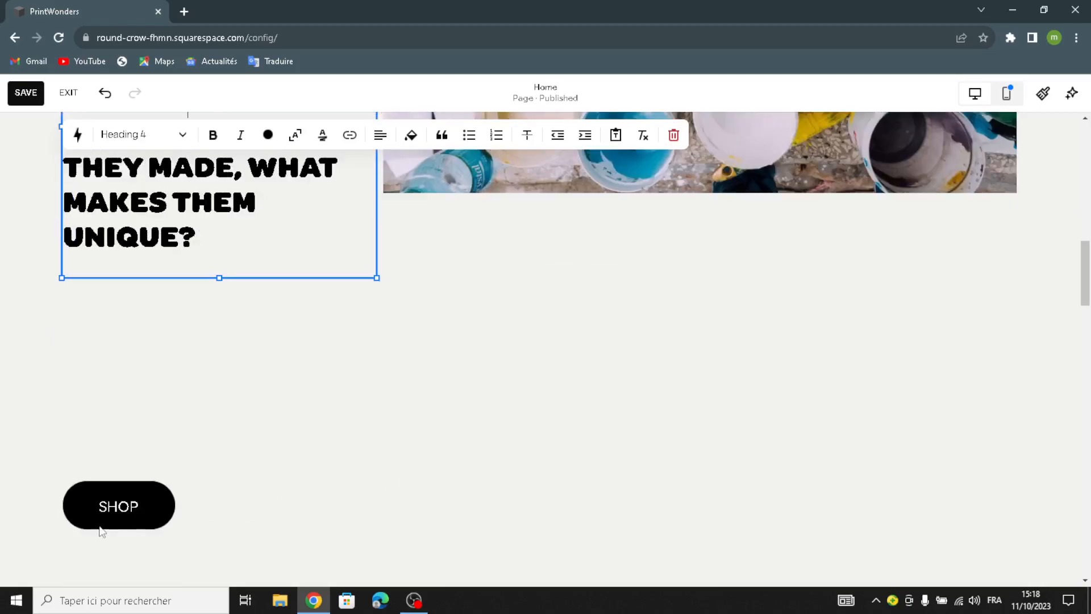
{"action": "left_click", "coordinate": [159, 433]}
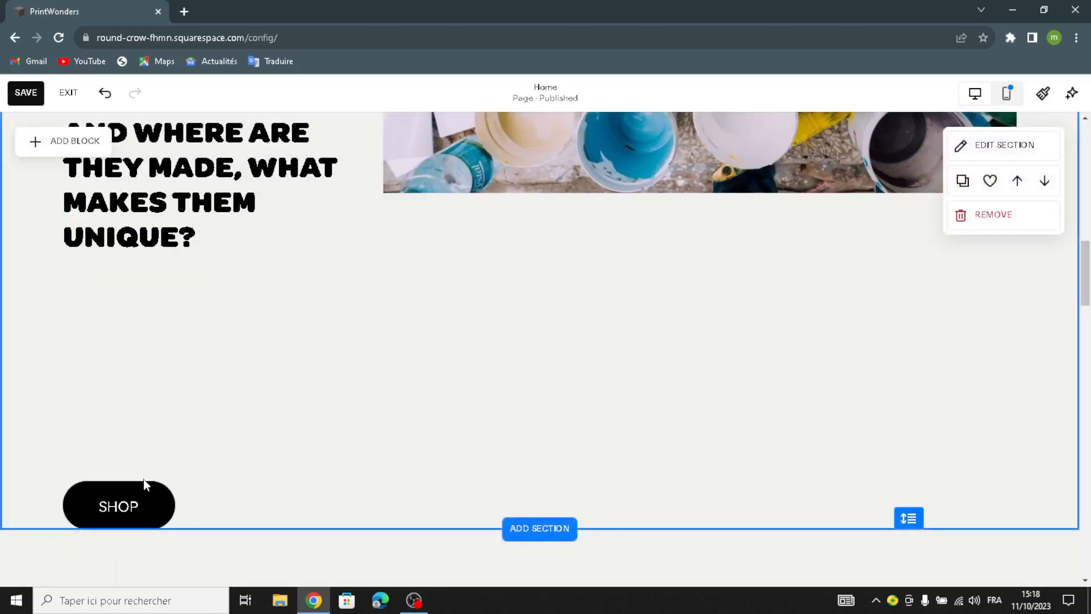
{"action": "left_click_drag", "start_coordinate": [142, 488], "coordinate": [156, 319]}
{"action": "scroll", "coordinate": [167, 140], "scroll_direction": "up", "scroll_amount": 2}
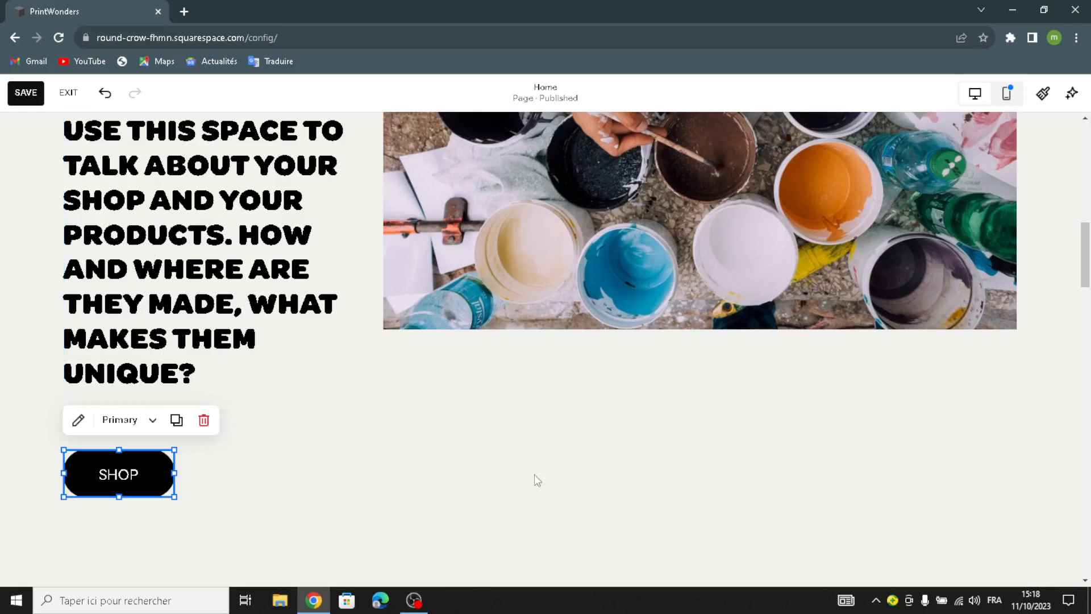
Step: Give the Shop Our Product section the last background art option, the tan pattern with pale diagonal streaks
{"action": "scroll", "coordinate": [535, 474], "scroll_direction": "up", "scroll_amount": 5}
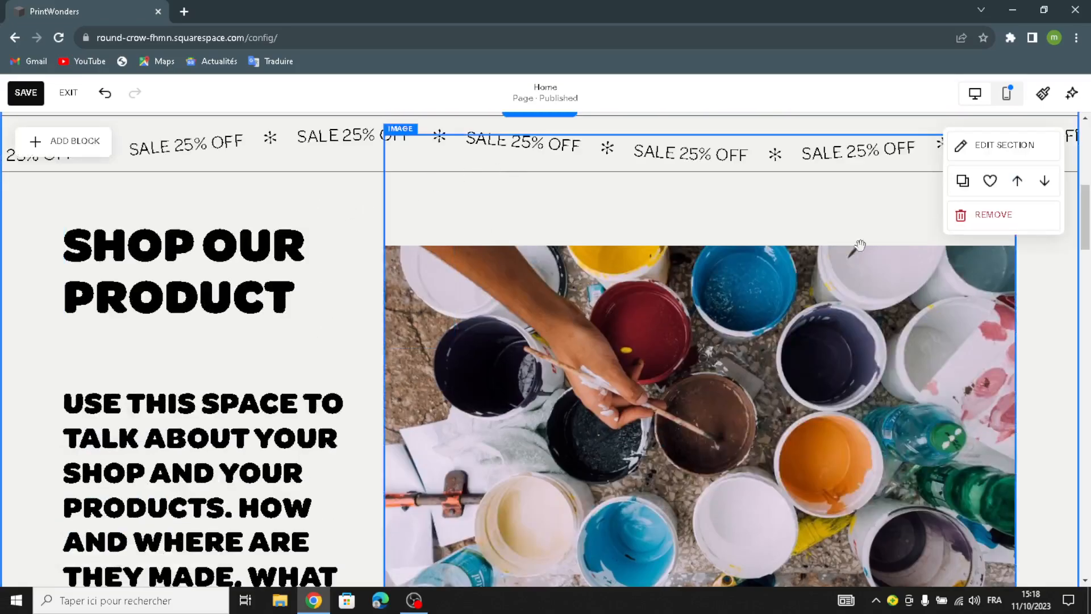
{"action": "left_click", "coordinate": [1023, 160]}
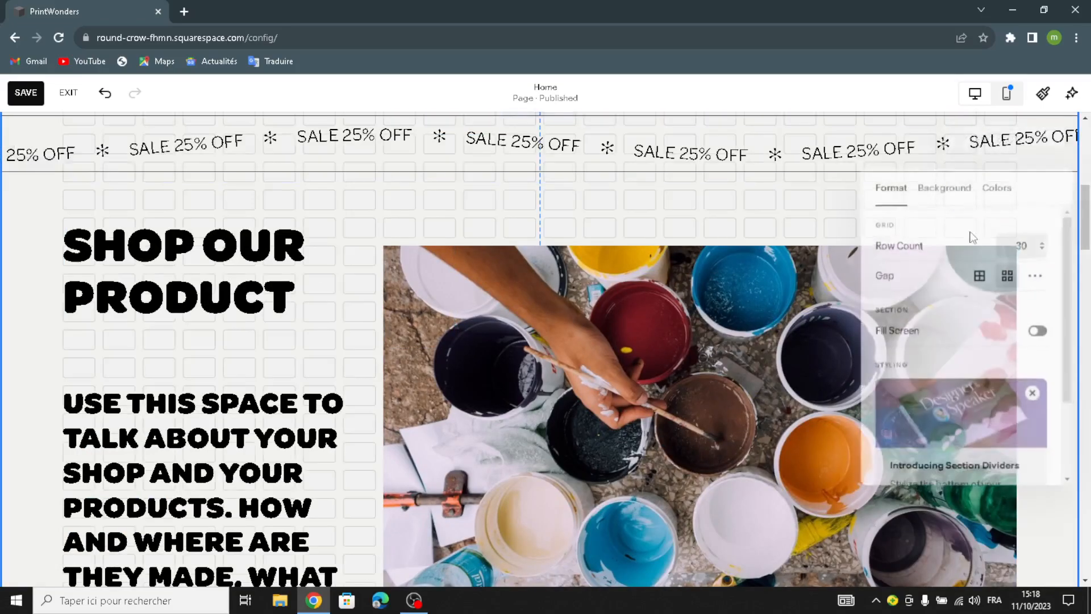
{"action": "left_click", "coordinate": [951, 187]}
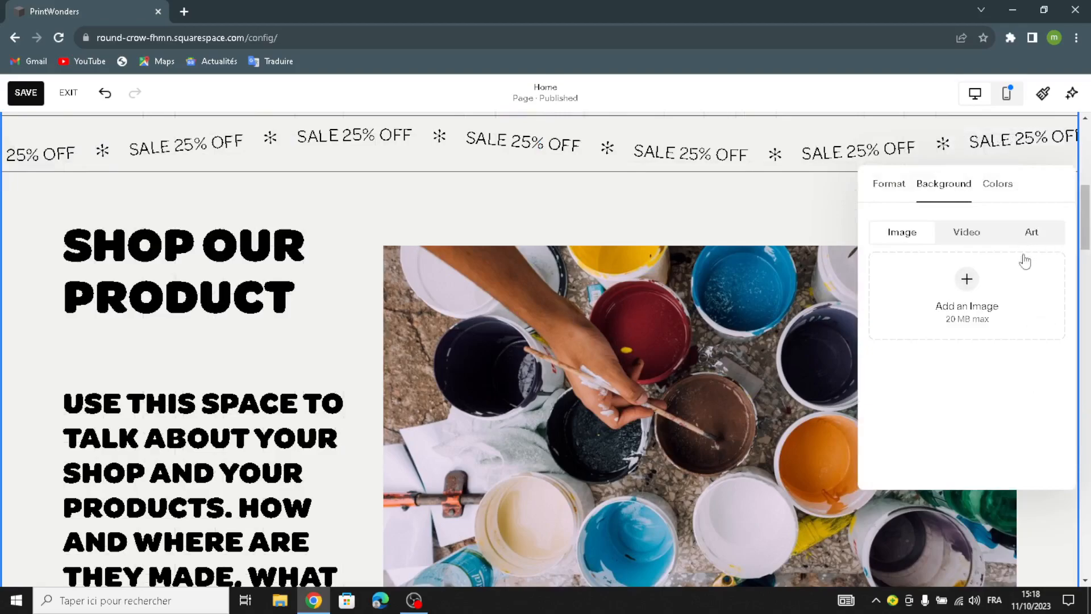
{"action": "left_click", "coordinate": [1034, 230]}
{"action": "scroll", "coordinate": [1040, 370], "scroll_direction": "down", "scroll_amount": 5}
{"action": "left_click", "coordinate": [1007, 338]}
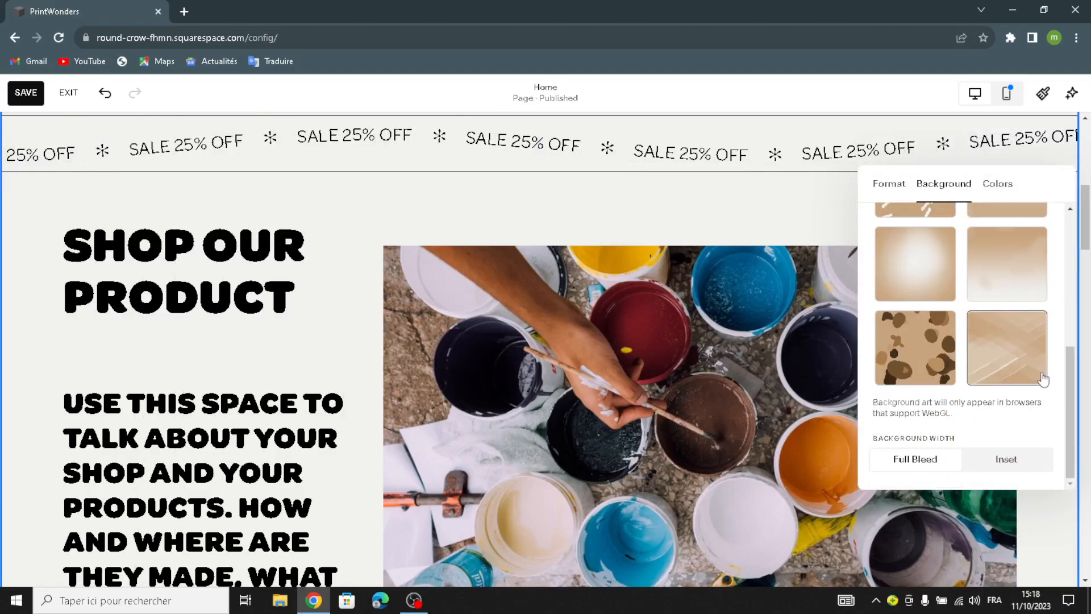
Step: Apply the same tan diagonal-streak art as the background of the Services section
{"action": "scroll", "coordinate": [695, 430], "scroll_direction": "down", "scroll_amount": 10}
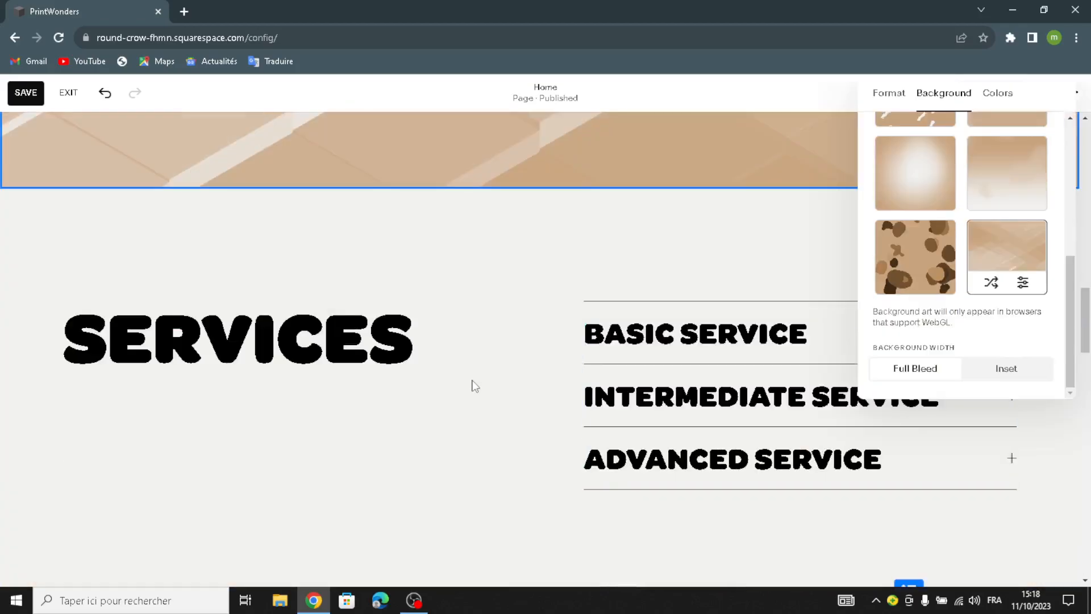
{"action": "left_click", "coordinate": [1015, 229]}
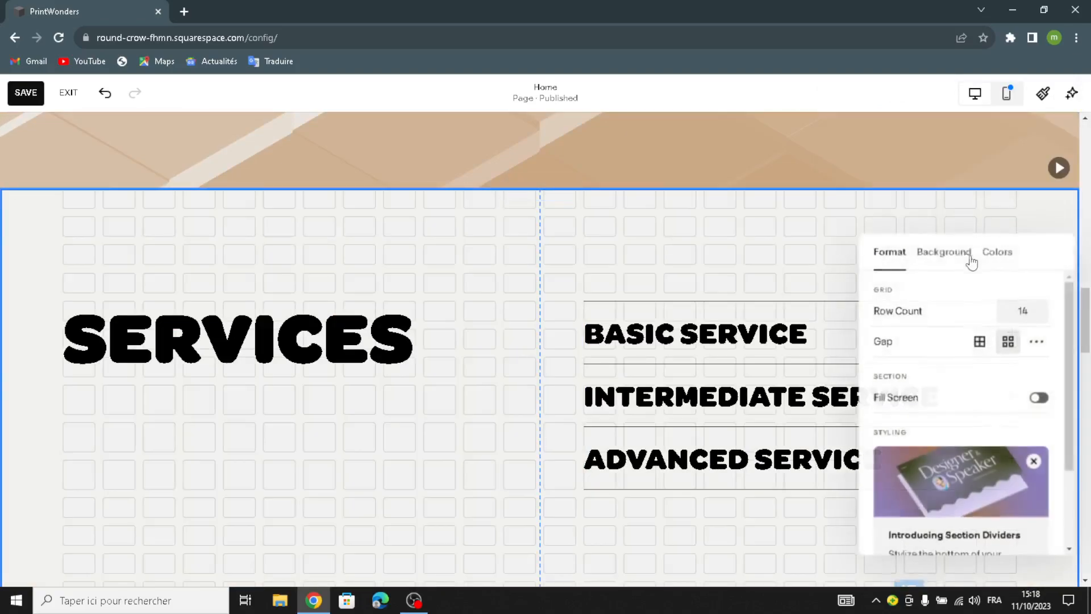
{"action": "left_click", "coordinate": [943, 251]}
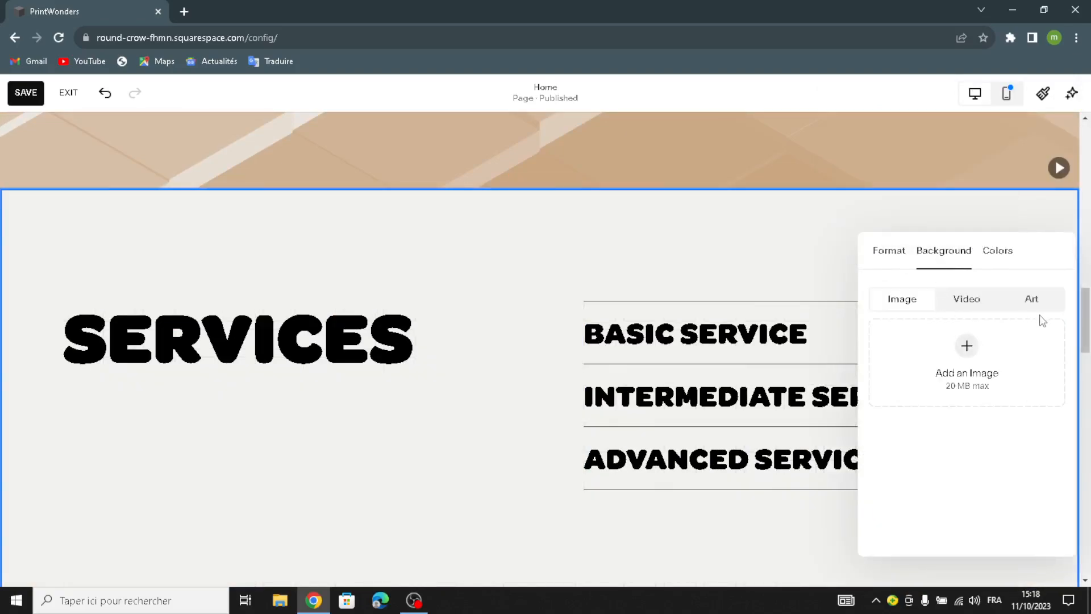
{"action": "left_click", "coordinate": [1032, 299]}
{"action": "scroll", "coordinate": [1009, 425], "scroll_direction": "down", "scroll_amount": 5}
{"action": "left_click", "coordinate": [1028, 412]}
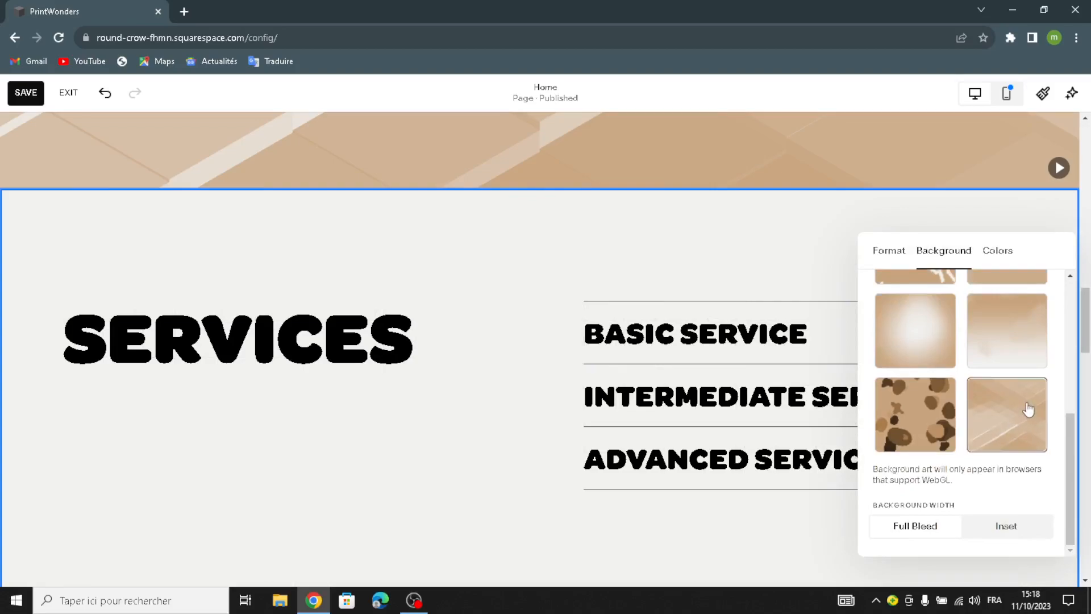
Step: Give the Follow Us on Social section the last background art option, the tan pattern with pale diagonal streaks
{"action": "scroll", "coordinate": [458, 373], "scroll_direction": "down", "scroll_amount": 7}
{"action": "scroll", "coordinate": [458, 373], "scroll_direction": "down", "scroll_amount": 8}
{"action": "left_click", "coordinate": [205, 257]}
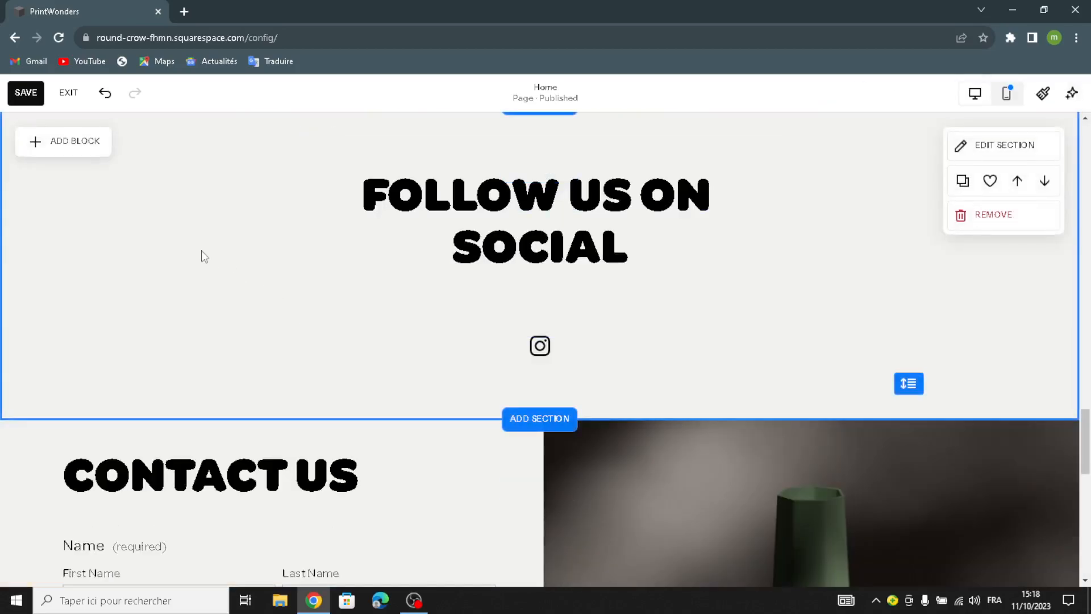
{"action": "left_click", "coordinate": [1005, 147]}
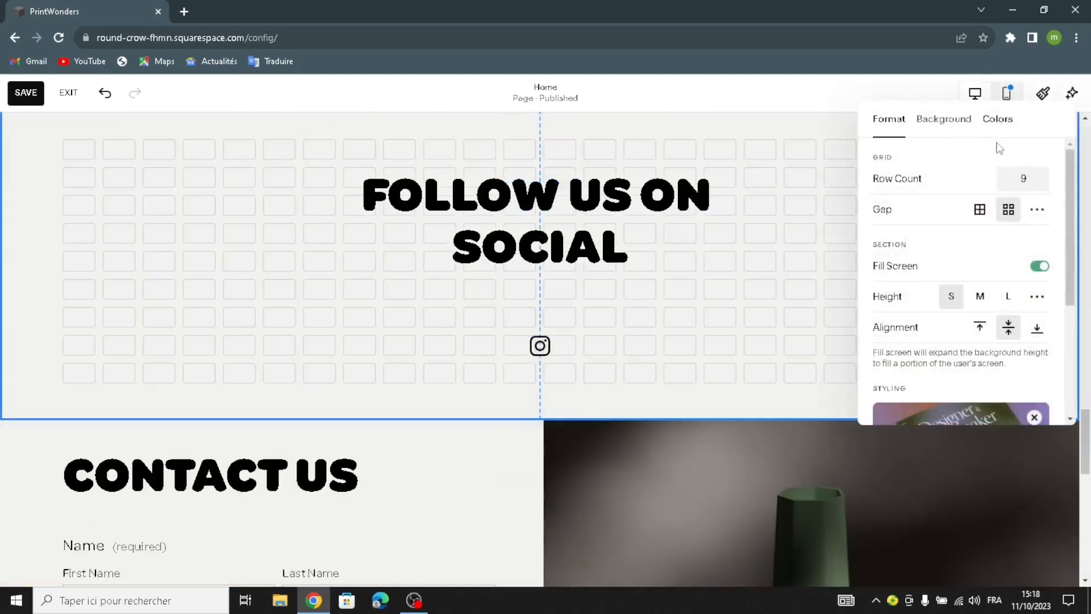
{"action": "left_click", "coordinate": [959, 126]}
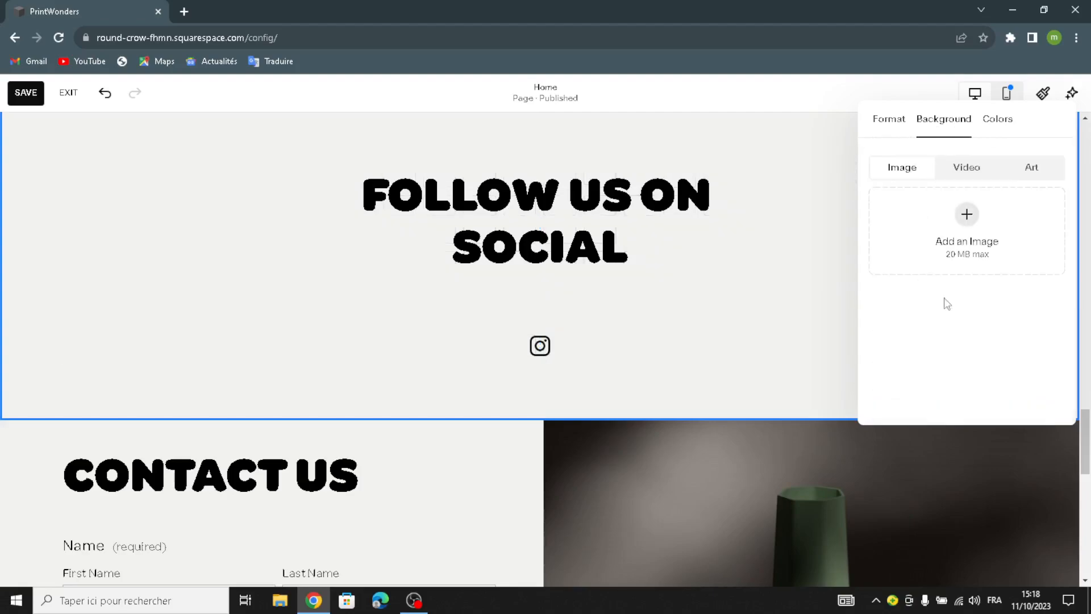
{"action": "left_click", "coordinate": [1020, 167]}
{"action": "scroll", "coordinate": [931, 297], "scroll_direction": "down", "scroll_amount": 5}
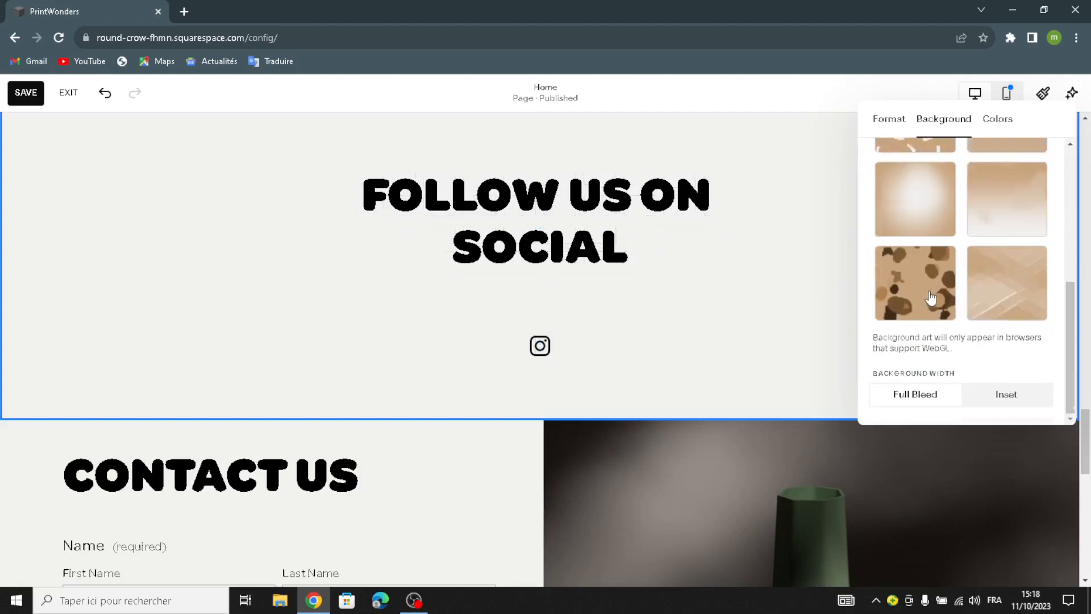
{"action": "left_click", "coordinate": [978, 292]}
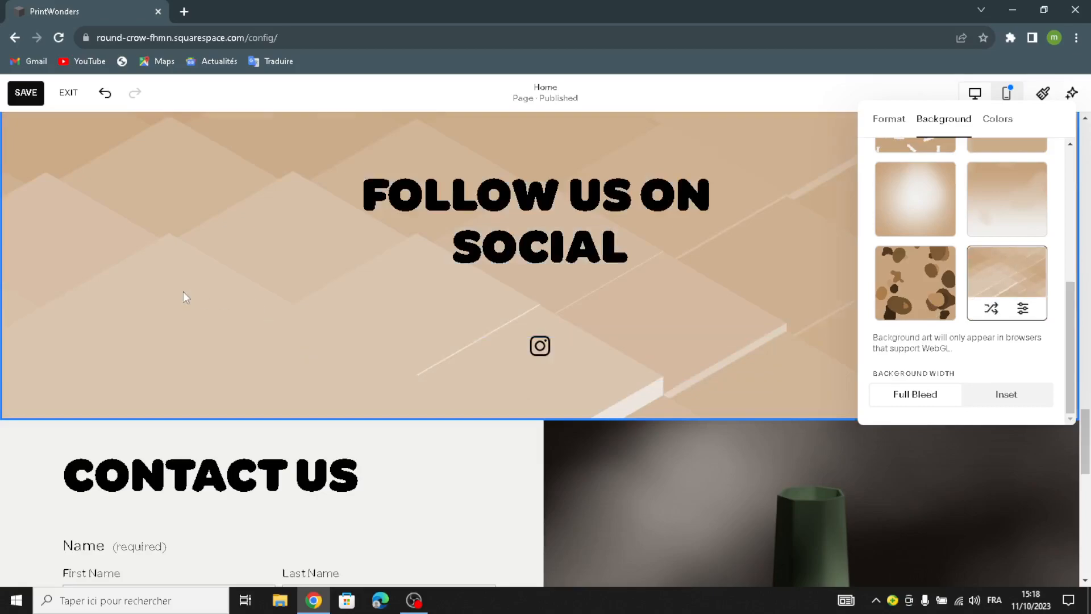
Step: Replace the image in the Contact Us section with a map block placed beside the contact form
{"action": "scroll", "coordinate": [183, 292], "scroll_direction": "down", "scroll_amount": 7}
{"action": "left_click", "coordinate": [738, 264]}
{"action": "left_click", "coordinate": [620, 142]}
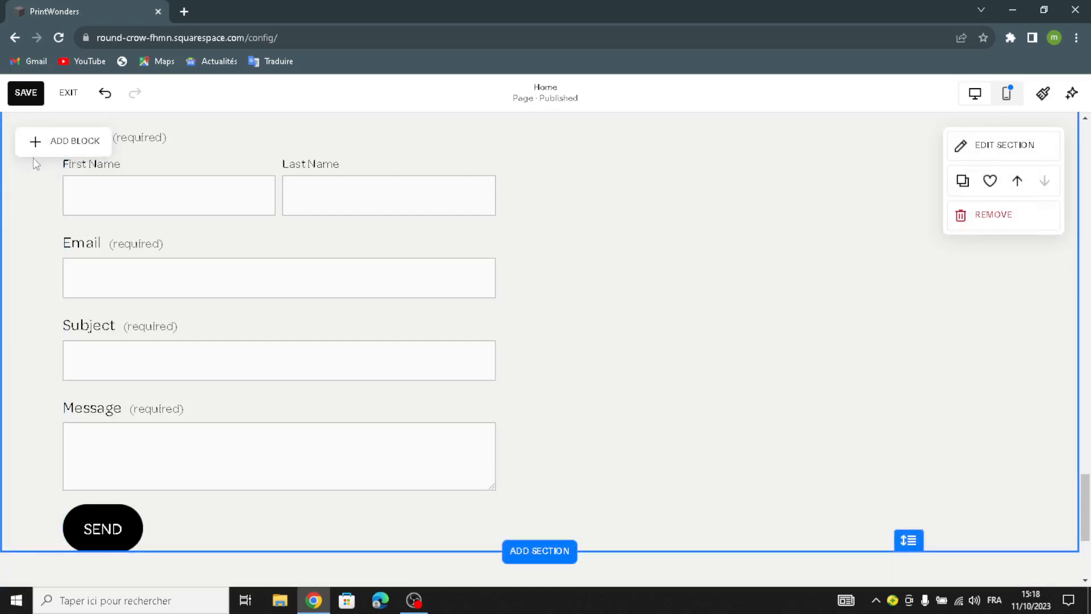
{"action": "left_click", "coordinate": [35, 141]}
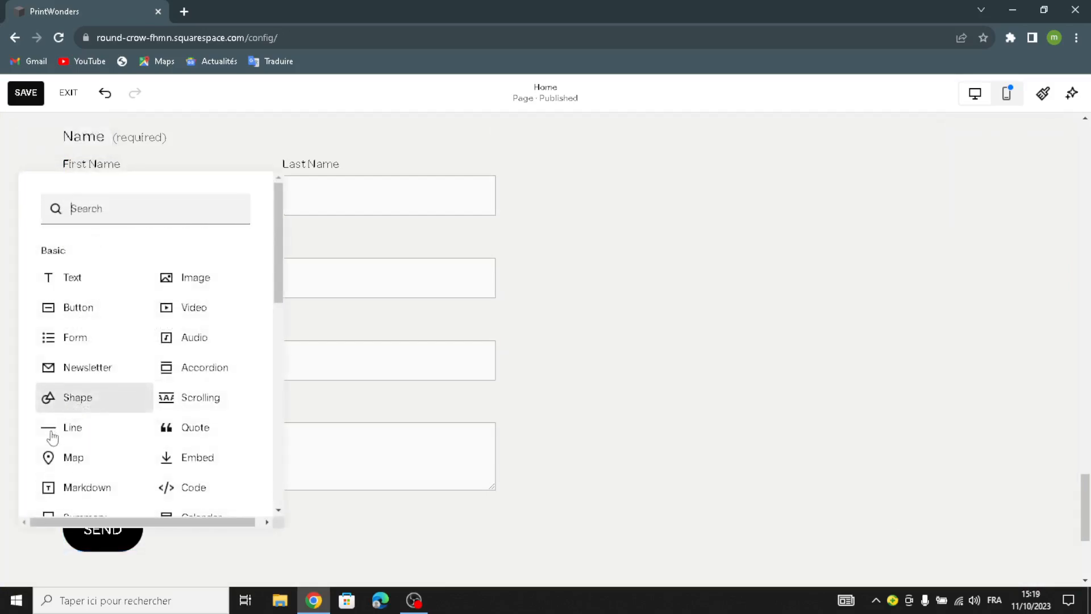
{"action": "left_click", "coordinate": [66, 454]}
{"action": "left_click_drag", "start_coordinate": [536, 521], "coordinate": [721, 210]}
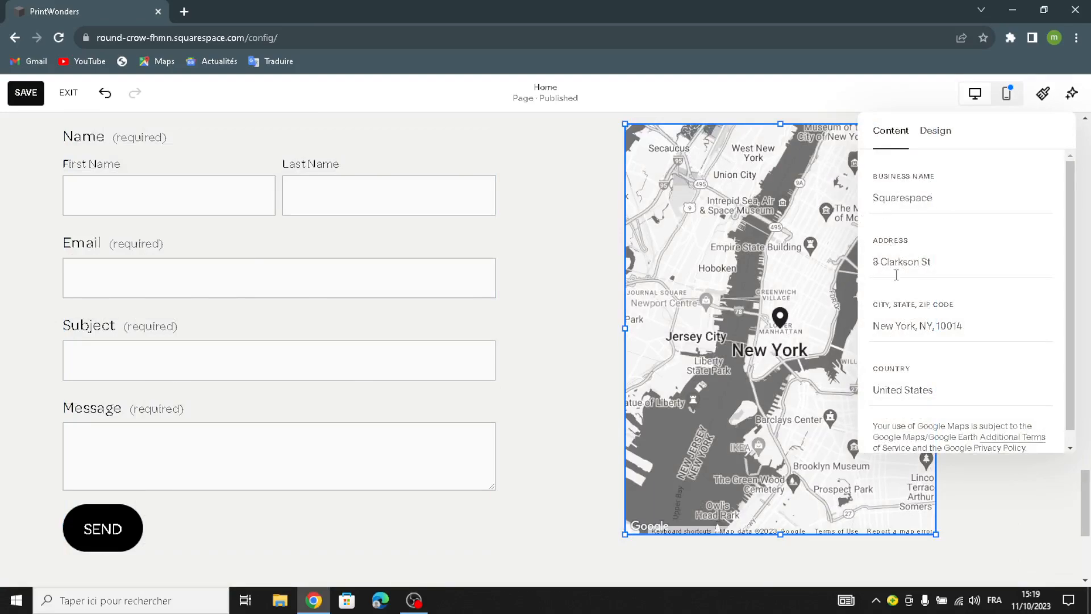
Step: Change the Contact Us map's style to Dark
{"action": "left_click", "coordinate": [938, 132]}
{"action": "left_click", "coordinate": [957, 214]}
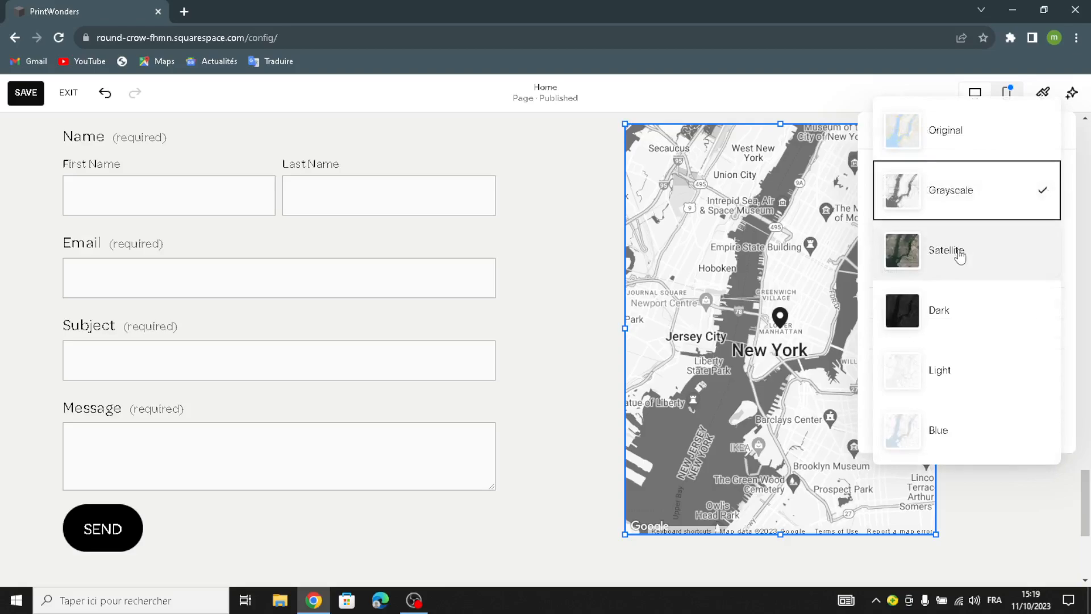
{"action": "left_click", "coordinate": [961, 301]}
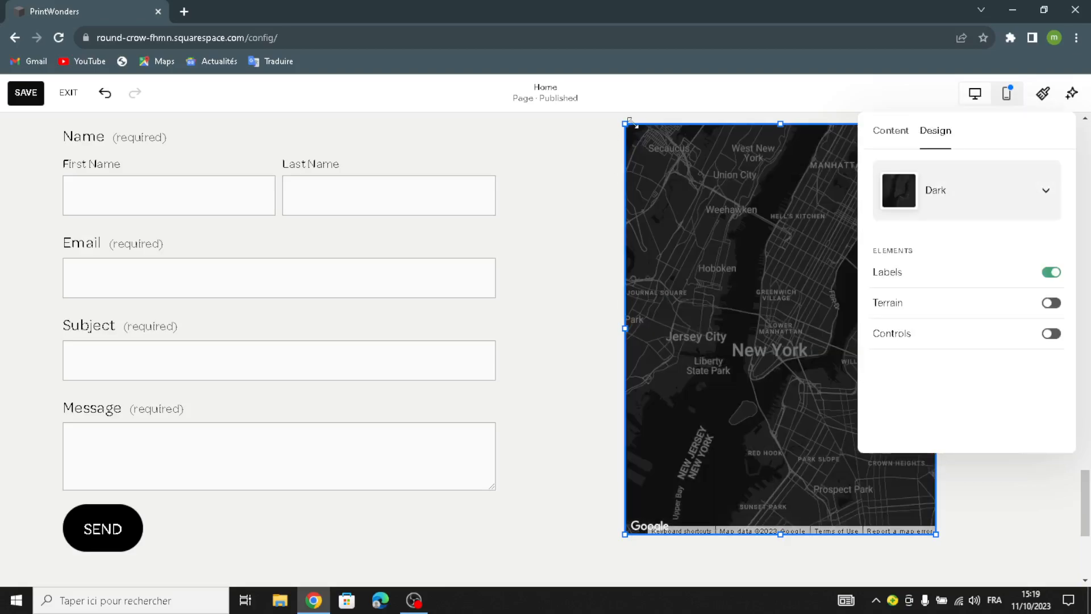
Step: Enlarge the map block by extending its lower-right corner so it fills more of the space beside the form
{"action": "left_click_drag", "start_coordinate": [625, 124], "coordinate": [585, 120]}
{"action": "scroll", "coordinate": [632, 296], "scroll_direction": "down", "scroll_amount": 3}
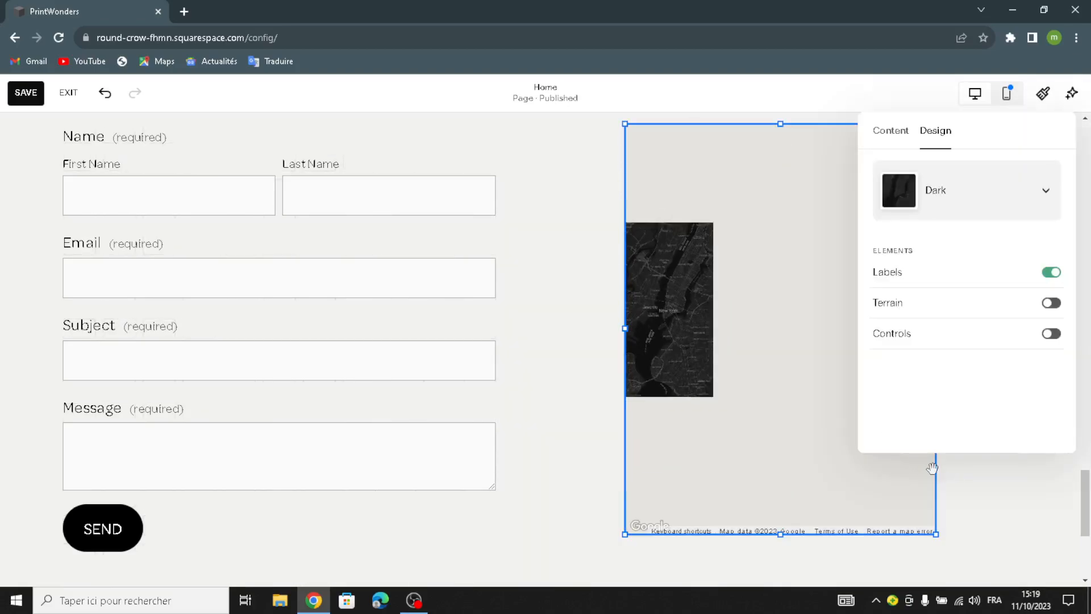
{"action": "scroll", "coordinate": [762, 362], "scroll_direction": "up", "scroll_amount": 2}
{"action": "scroll", "coordinate": [928, 519], "scroll_direction": "up", "scroll_amount": 1}
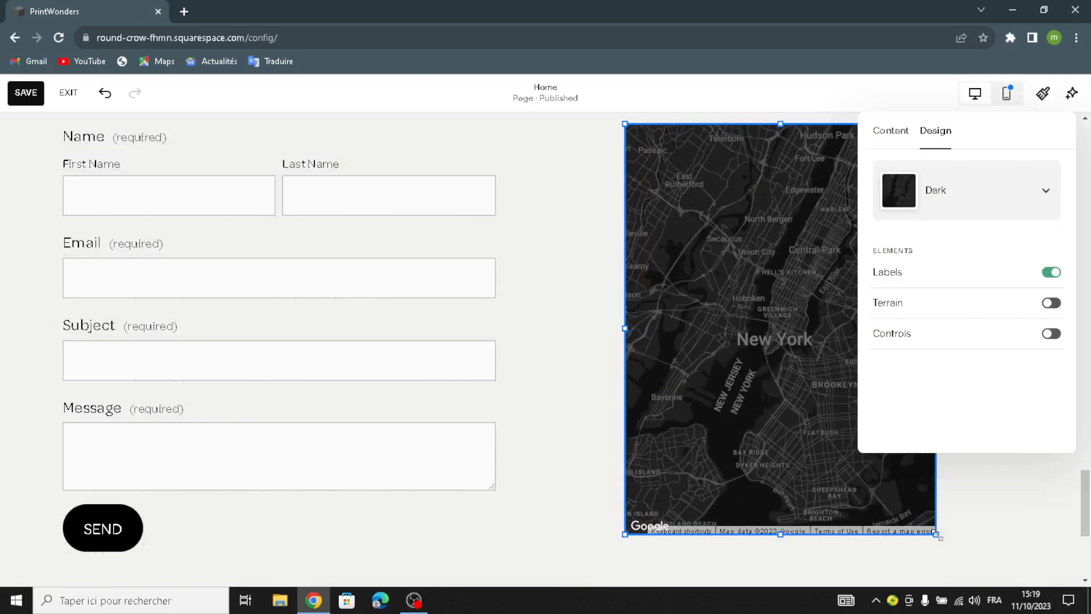
{"action": "left_click_drag", "start_coordinate": [936, 535], "coordinate": [1029, 577]}
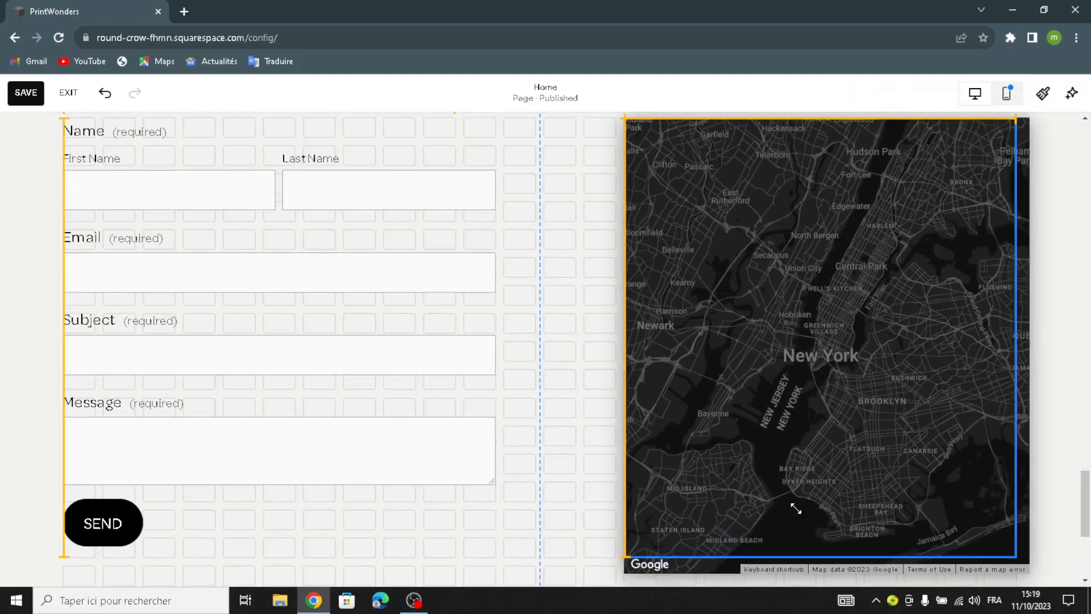
{"action": "left_click", "coordinate": [672, 212]}
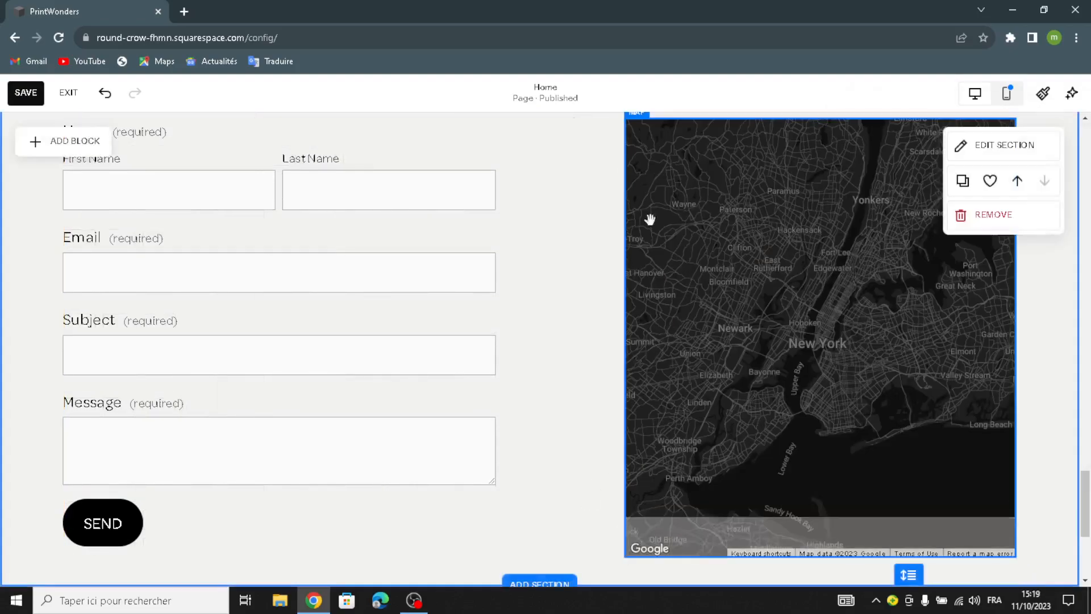
Step: Apply the tan diagonal-streak art as the background of the Contact Us section
{"action": "left_click", "coordinate": [1005, 145]}
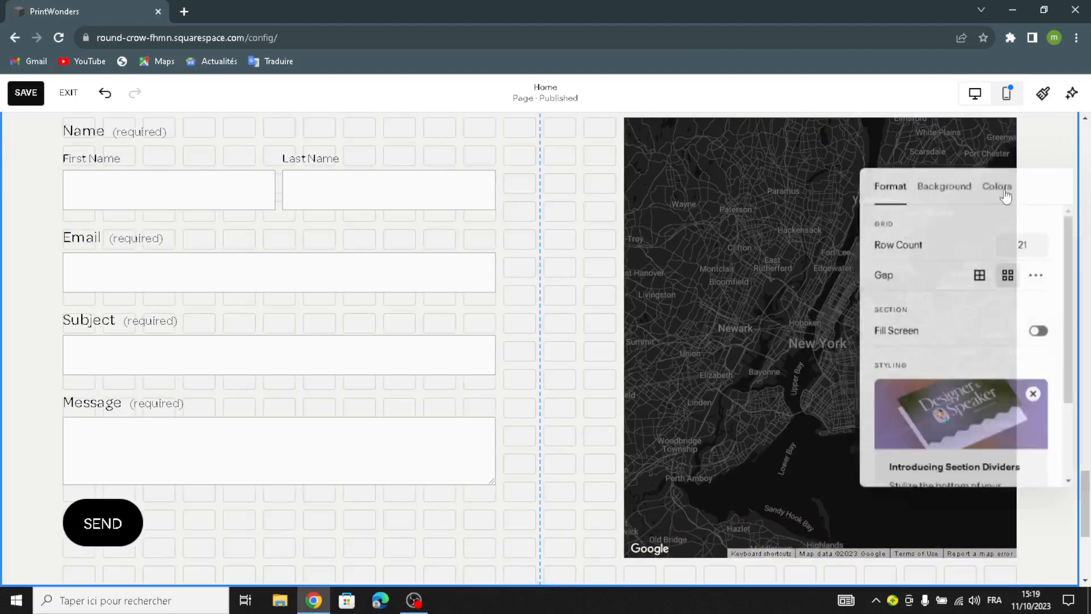
{"action": "left_click", "coordinate": [943, 184]}
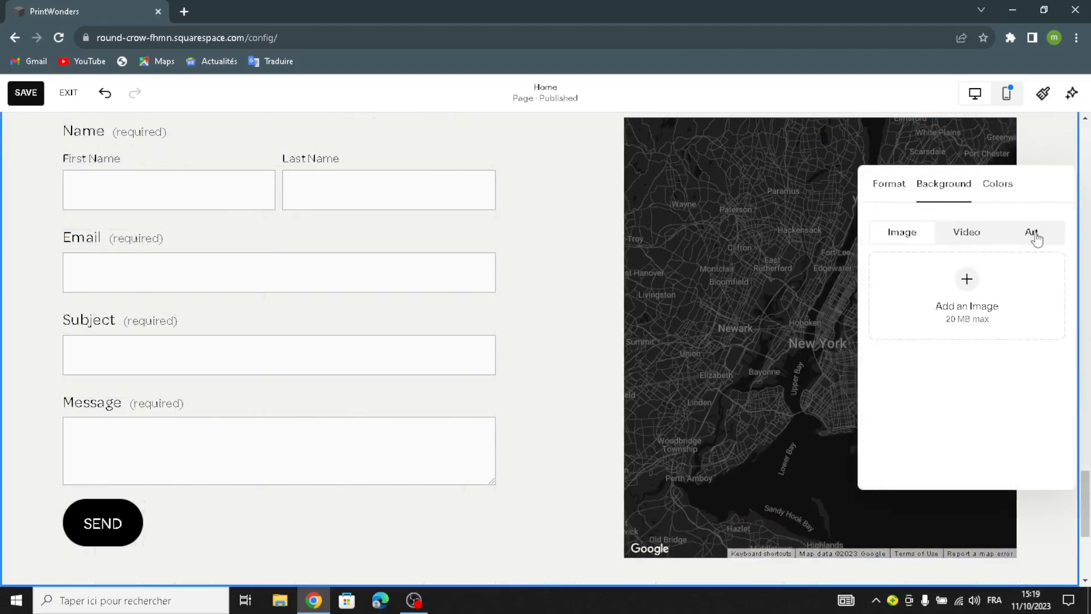
{"action": "left_click", "coordinate": [1031, 231]}
{"action": "scroll", "coordinate": [1005, 403], "scroll_direction": "down", "scroll_amount": 5}
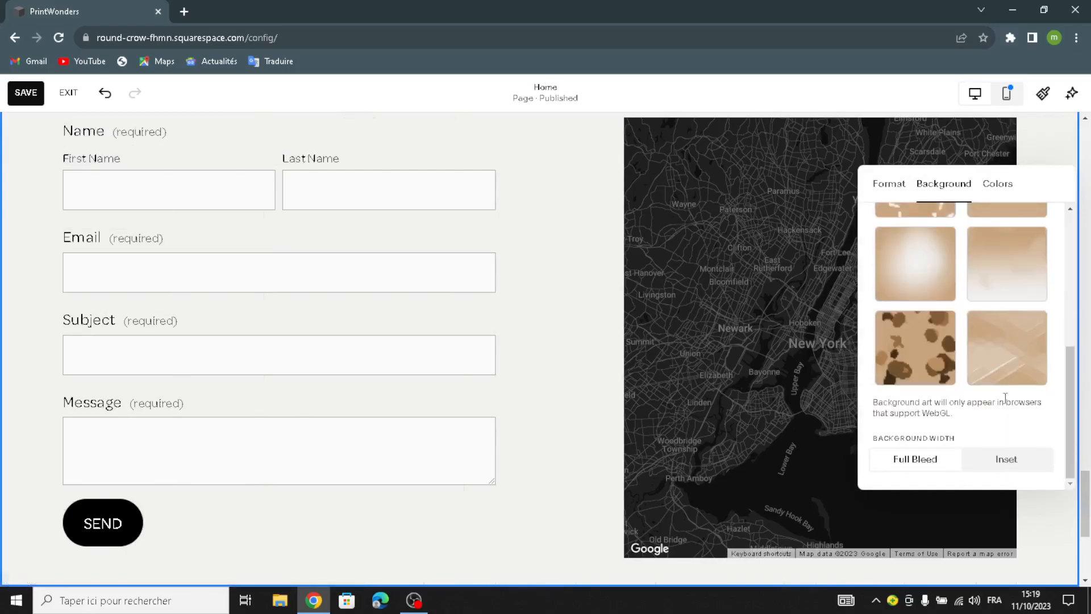
{"action": "left_click", "coordinate": [1009, 344]}
Step: Give the site footer the same tan diagonal-streak background art and return to editing the page
{"action": "scroll", "coordinate": [611, 401], "scroll_direction": "down", "scroll_amount": 5}
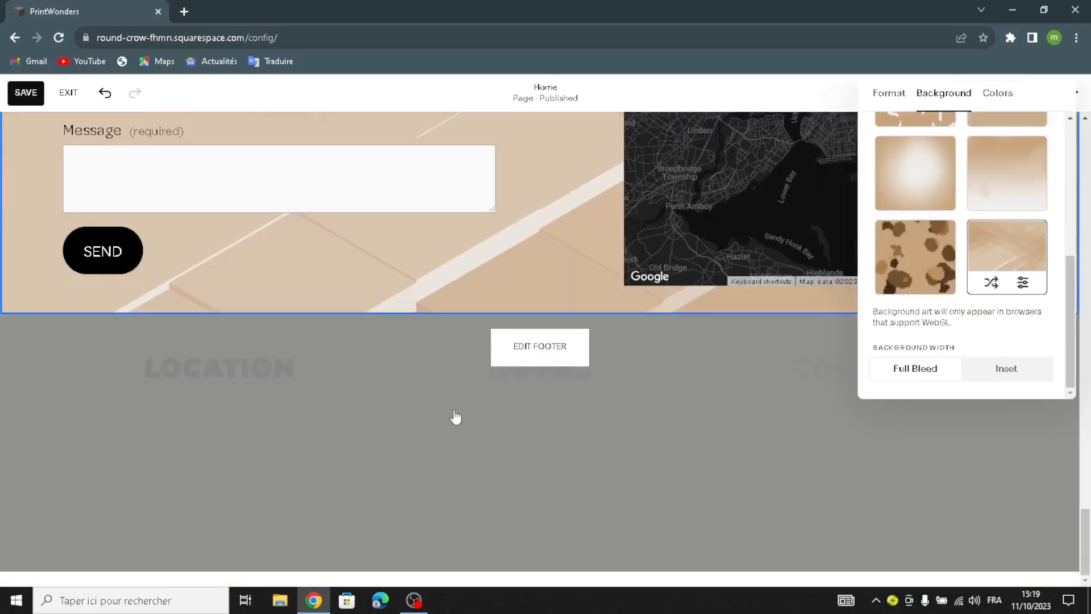
{"action": "left_click", "coordinate": [538, 362]}
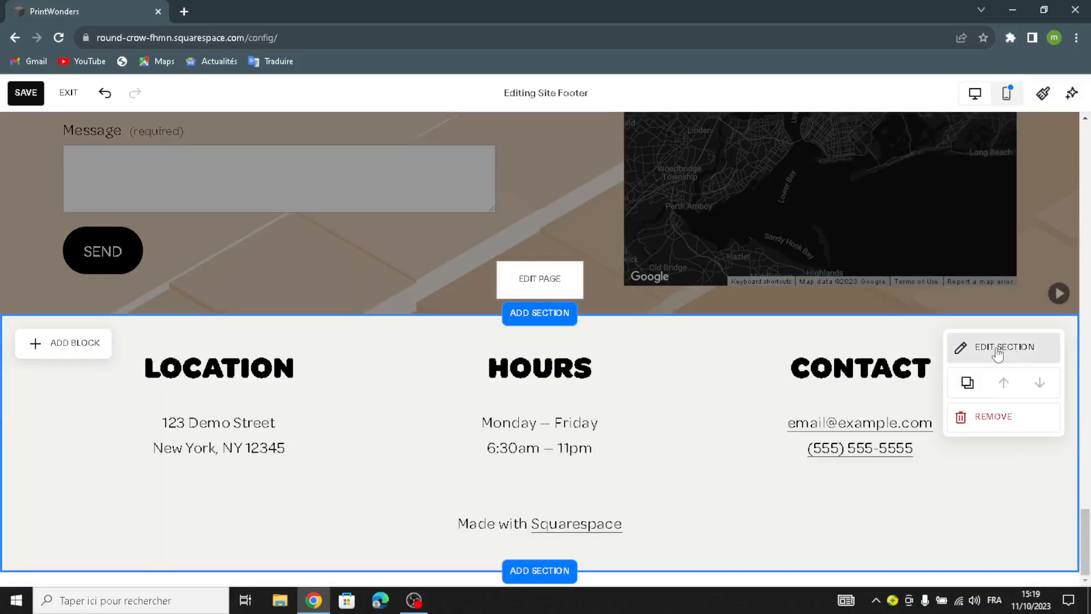
{"action": "left_click", "coordinate": [1005, 345]}
{"action": "left_click", "coordinate": [944, 251]}
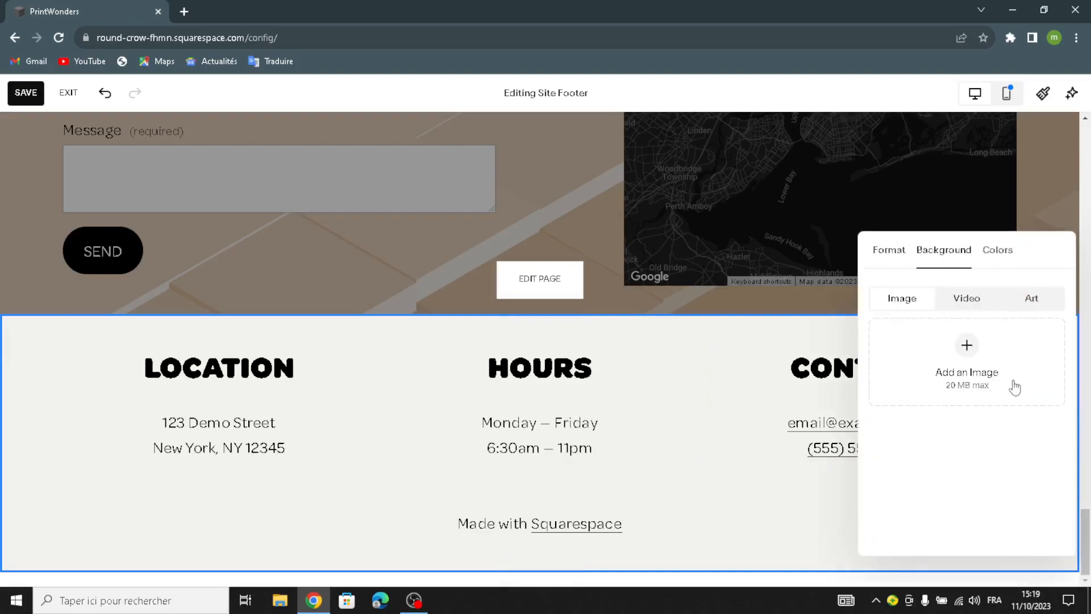
{"action": "left_click", "coordinate": [1032, 298]}
{"action": "scroll", "coordinate": [976, 443], "scroll_direction": "down", "scroll_amount": 4}
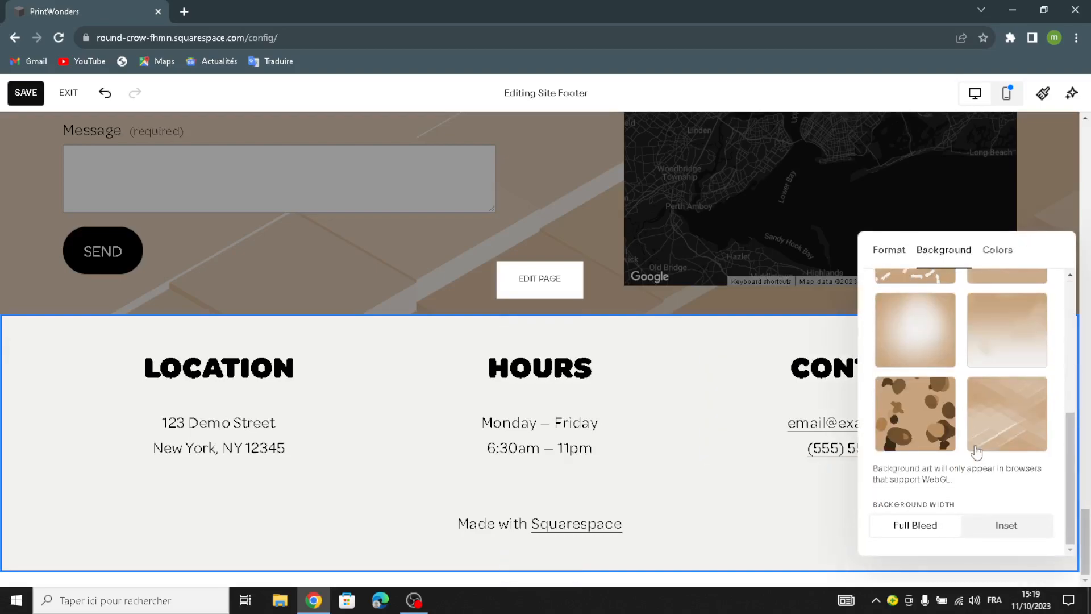
{"action": "left_click", "coordinate": [976, 452]}
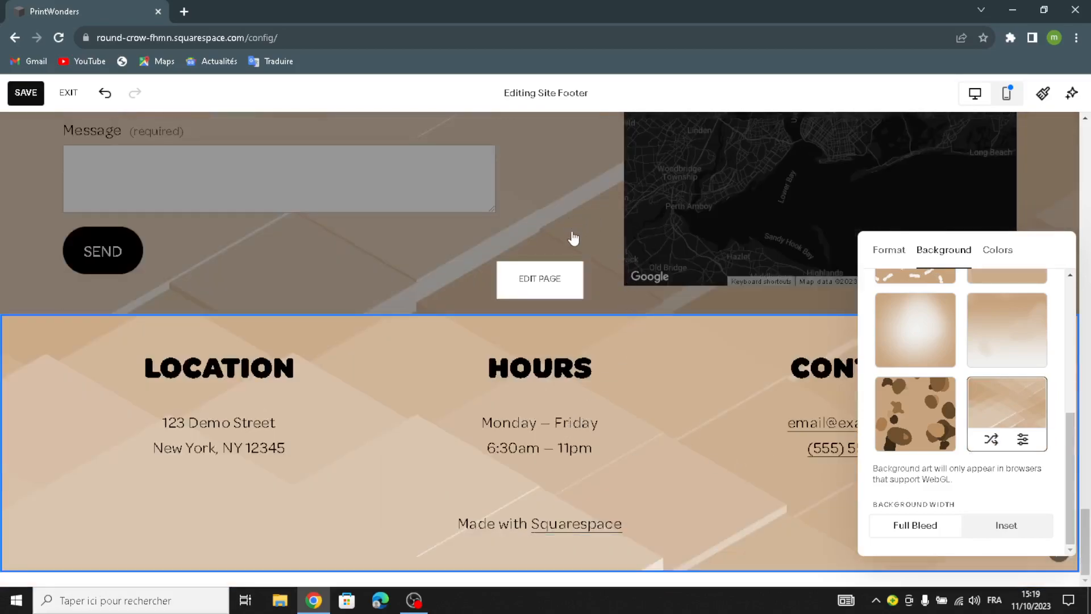
{"action": "left_click", "coordinate": [365, 296]}
{"action": "scroll", "coordinate": [364, 296], "scroll_direction": "up", "scroll_amount": 13}
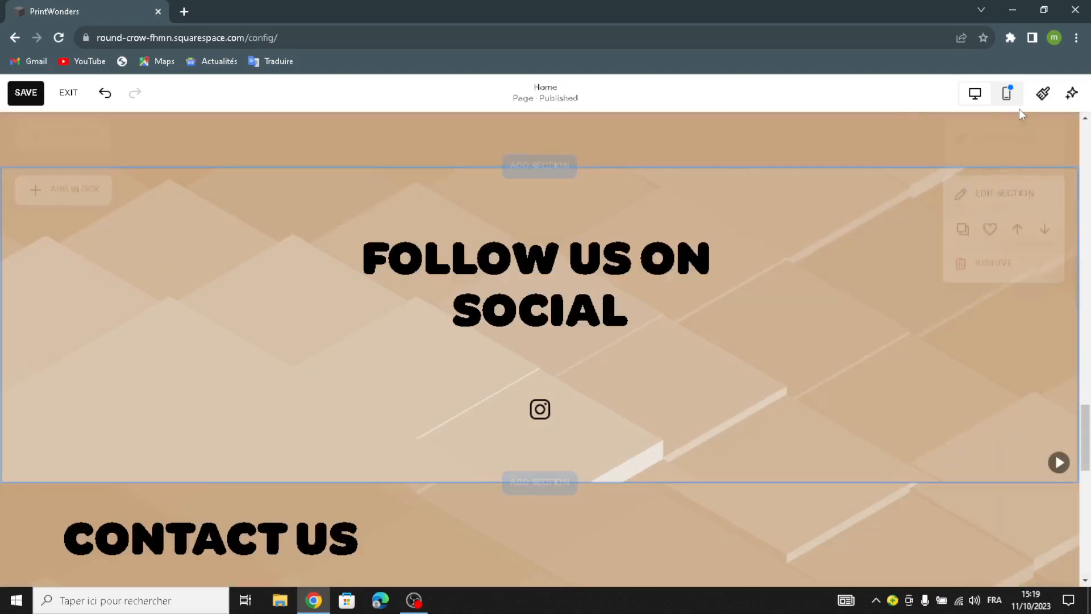